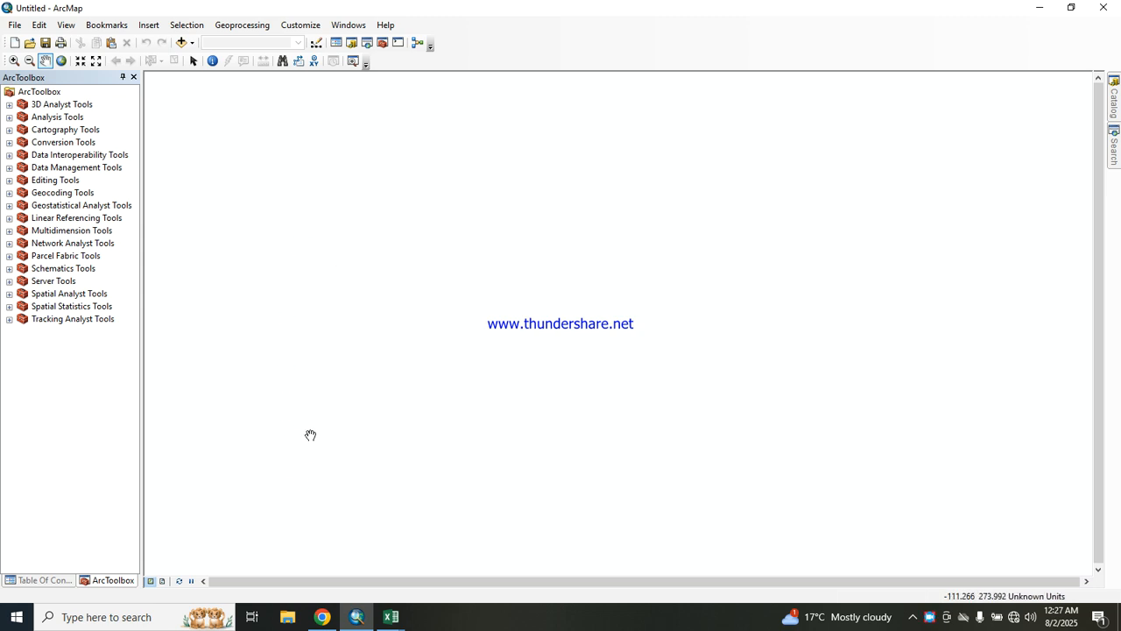
In File Explorer, extract the ZIP archive 352b6964f8e8d2684a32b15a57a84cb6 in Downloads into a folder with the same name
click(289, 615)
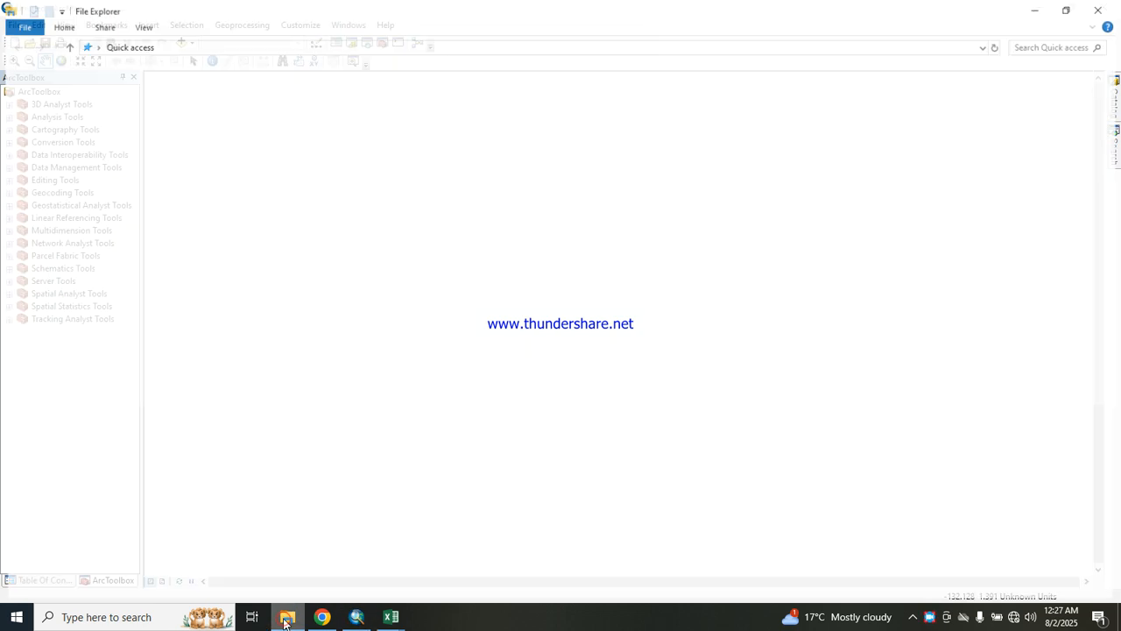
click(66, 112)
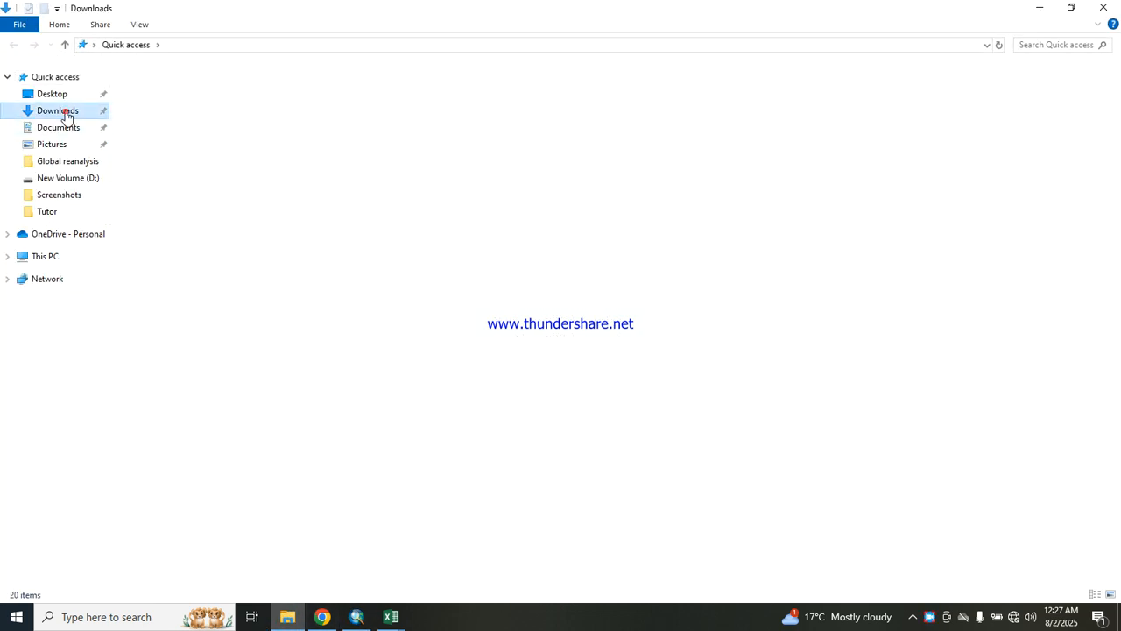
click(217, 174)
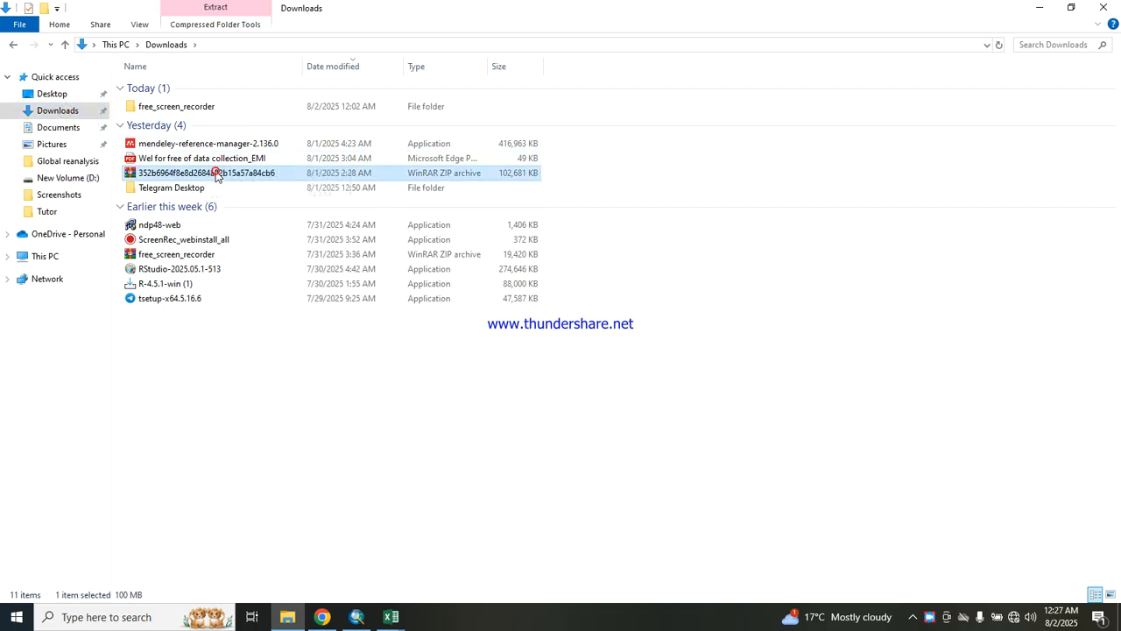
right_click(218, 174)
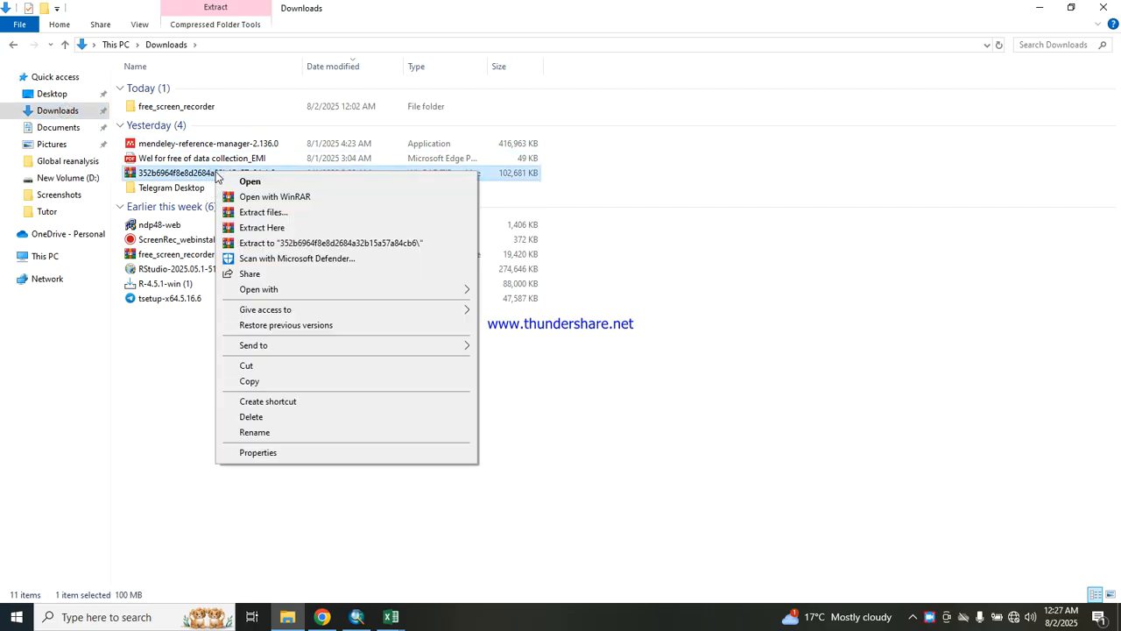
click(312, 244)
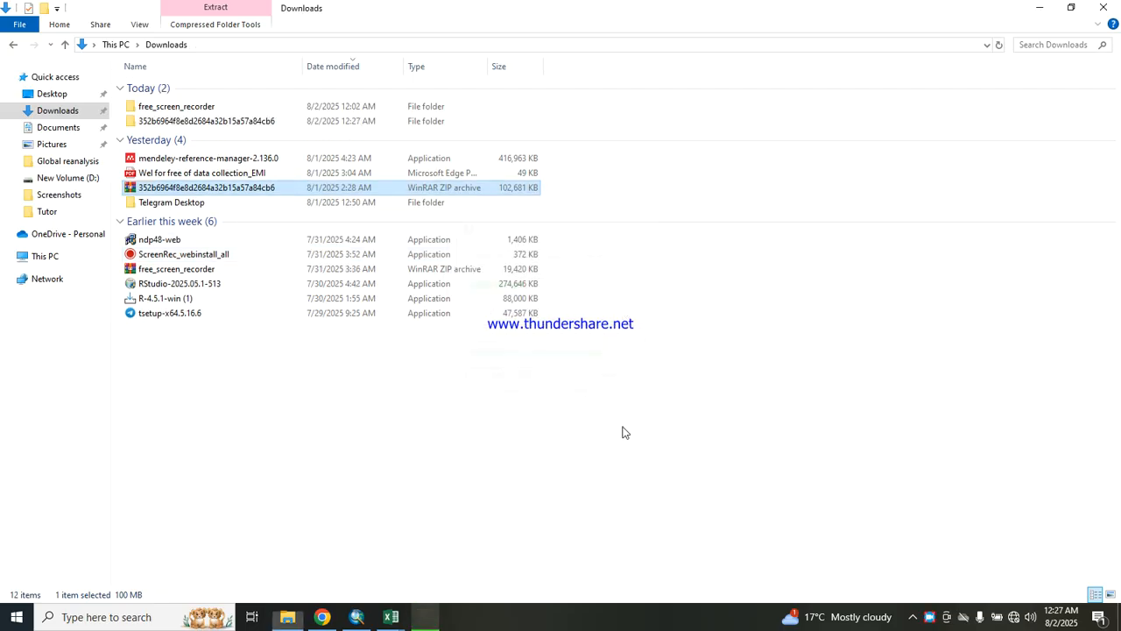
double_click(300, 185)
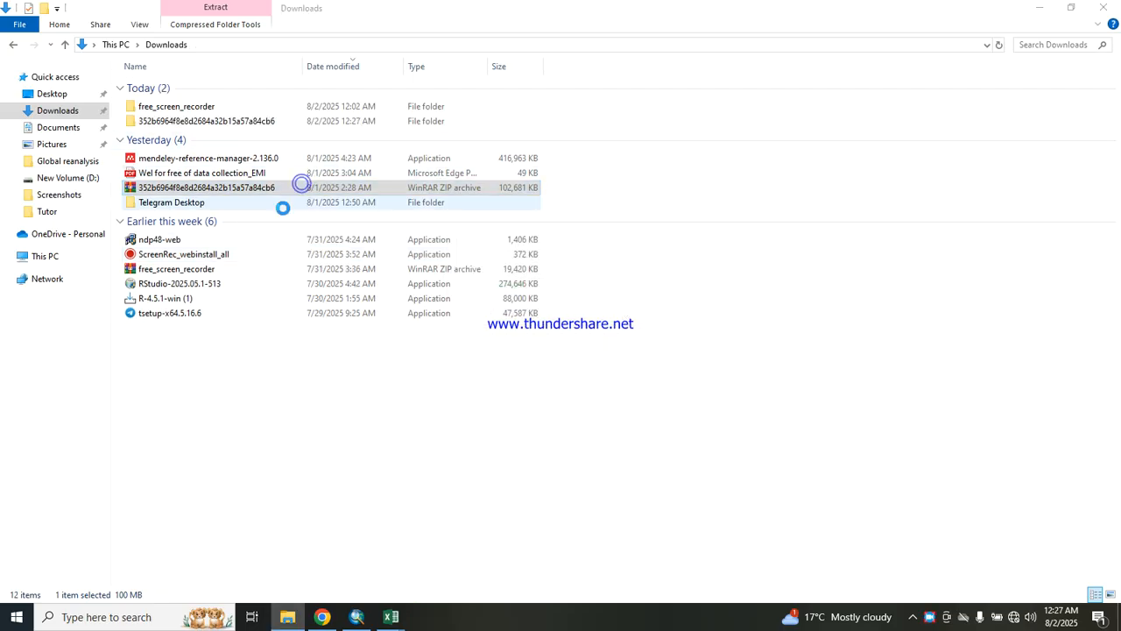
click(839, 29)
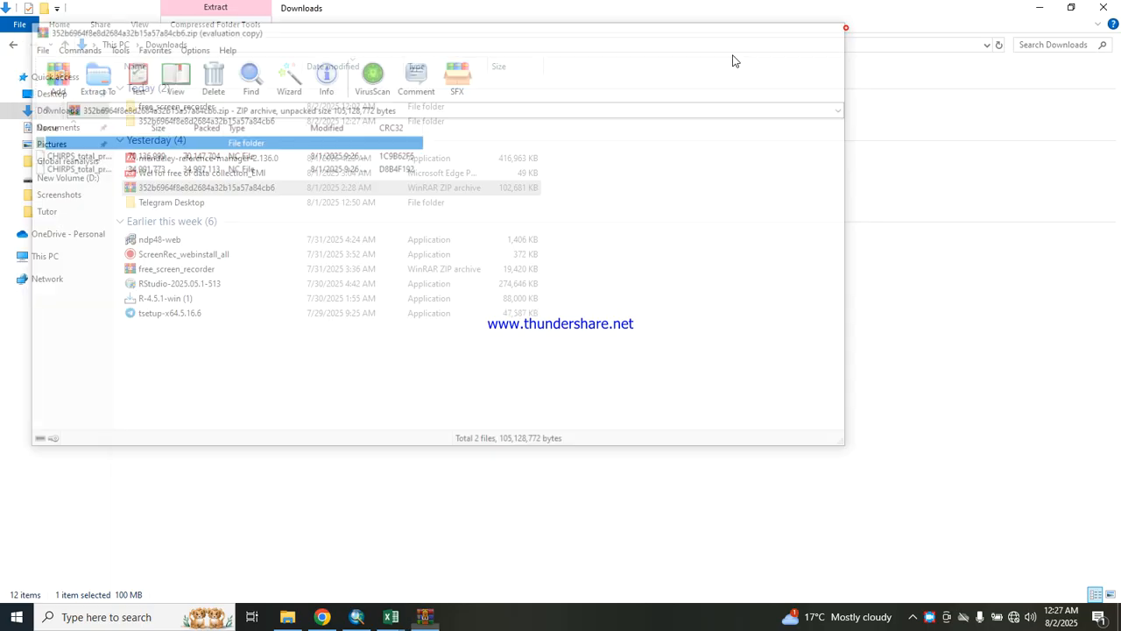
Open the extracted folder and examine the names of the CHIRPS daily precipitation NetCDF files, picking out the 2019 one
click(215, 122)
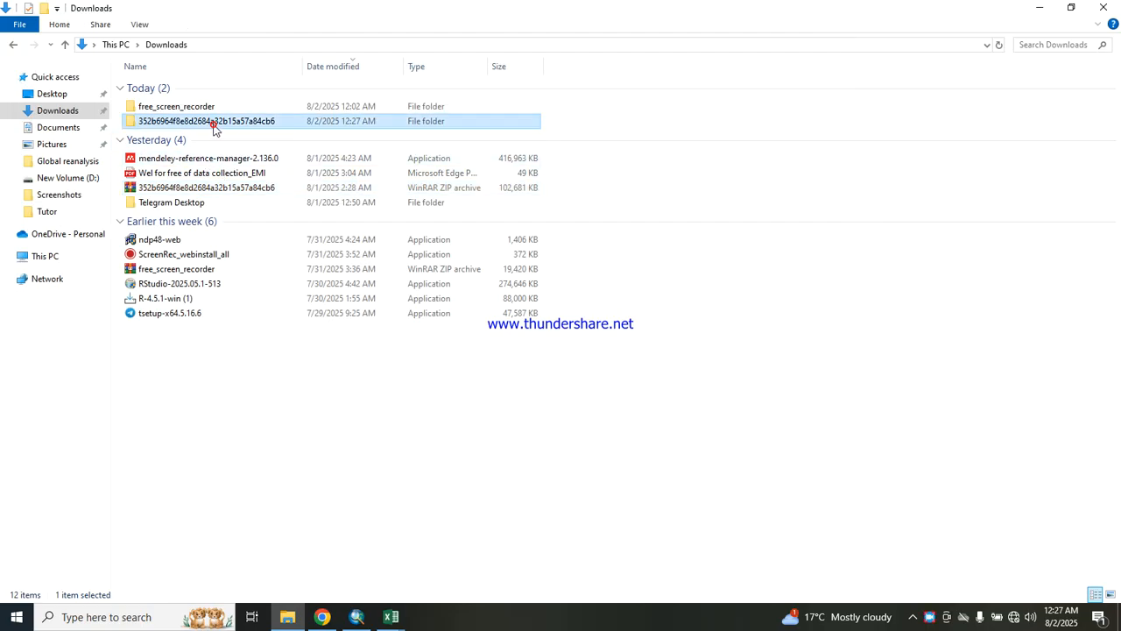
double_click(294, 127)
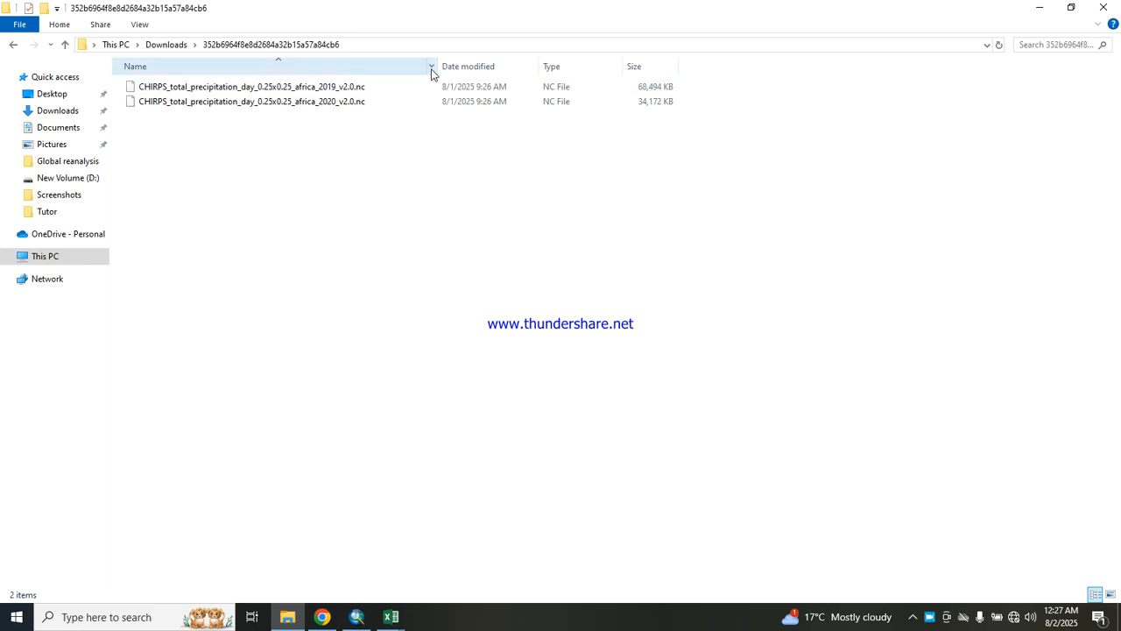
drag(436, 67, 459, 66)
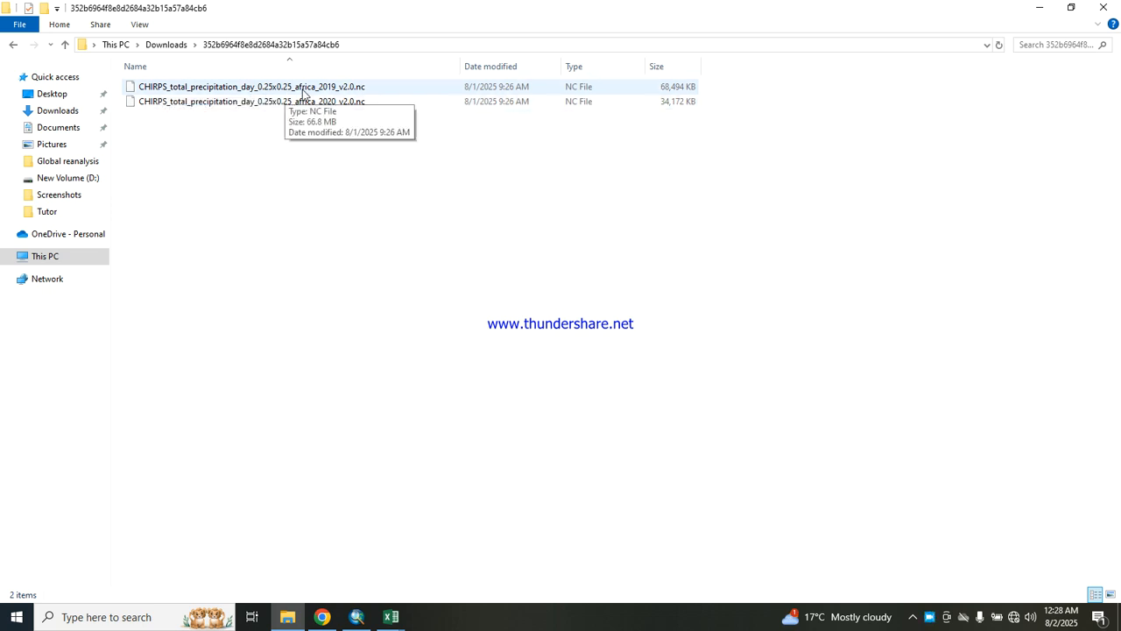
right_click(340, 180)
click(374, 231)
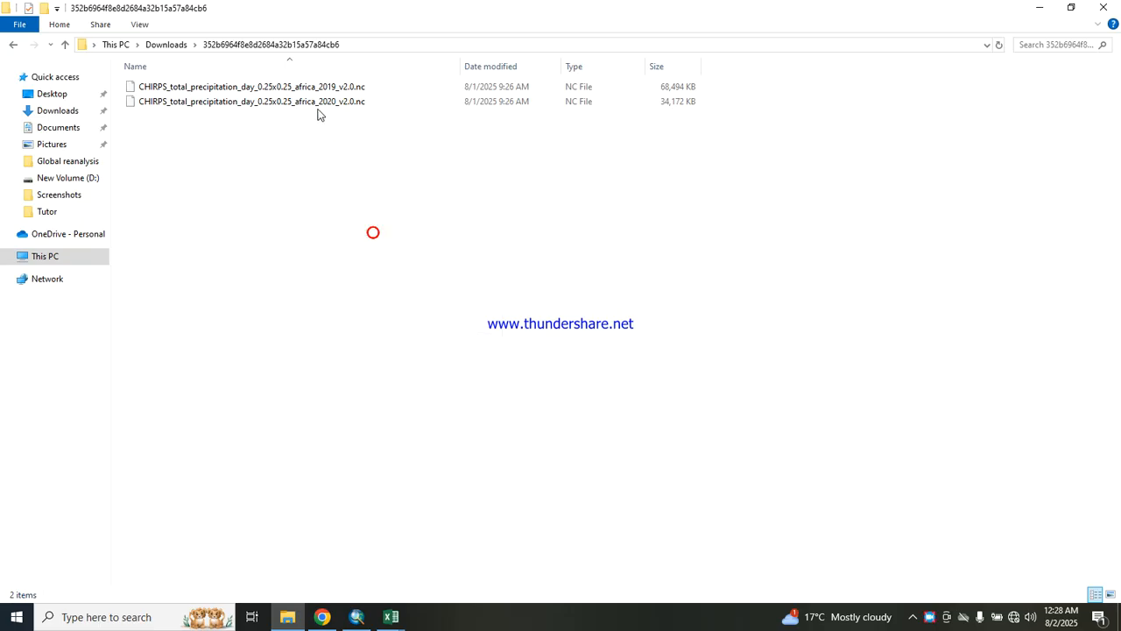
click(322, 87)
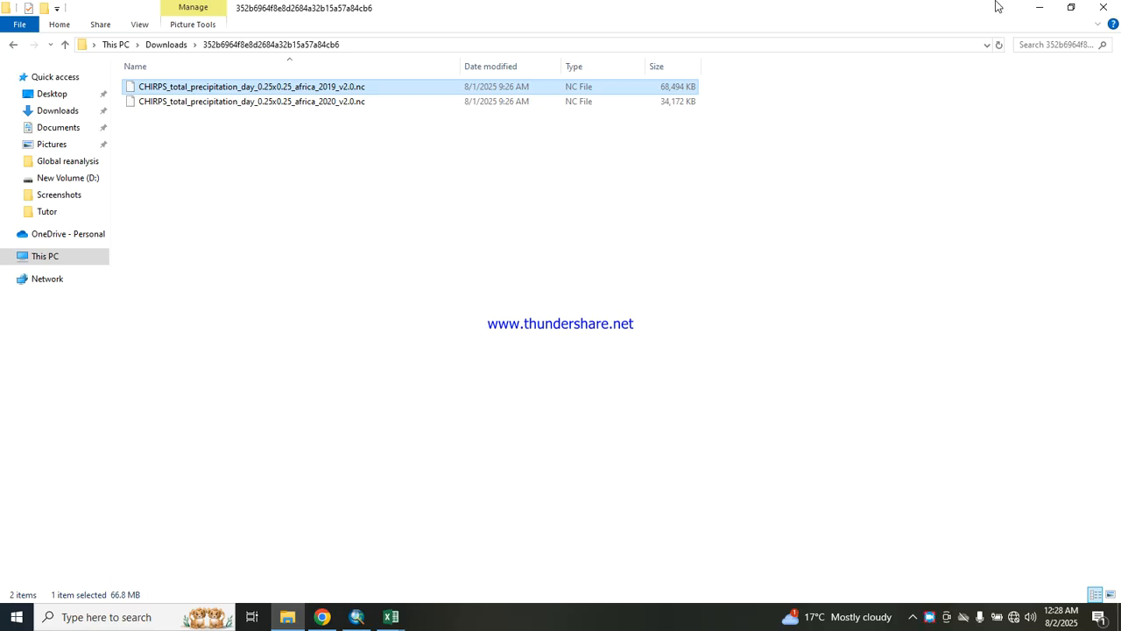
click(1039, 7)
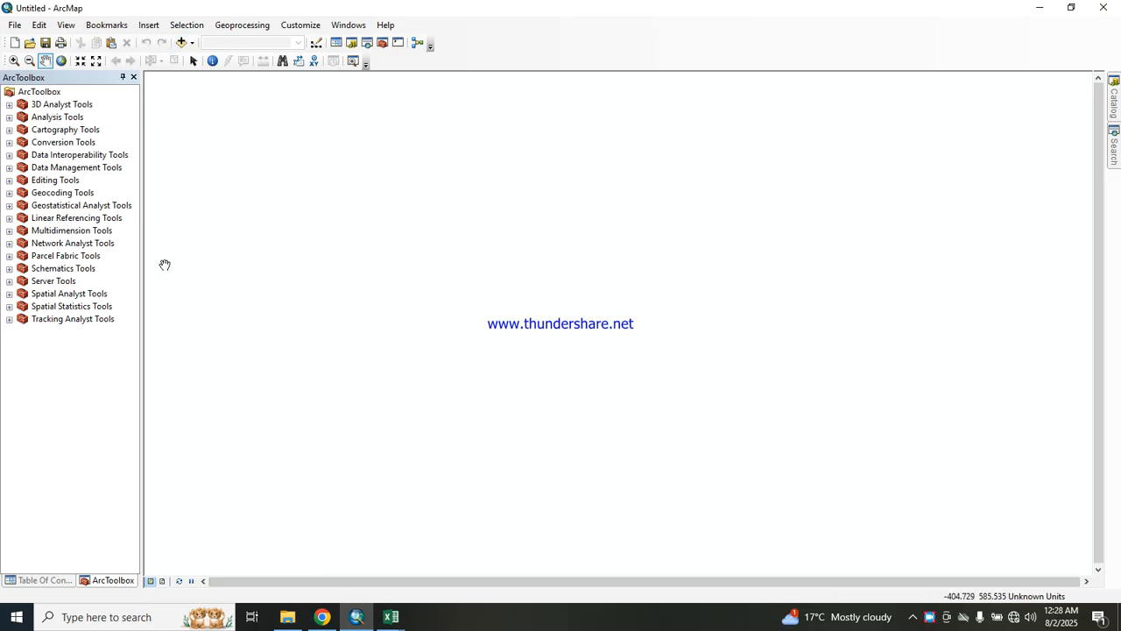
Switch to the Station description workbook in Excel and review the station names with their longitude and latitude columns
click(391, 617)
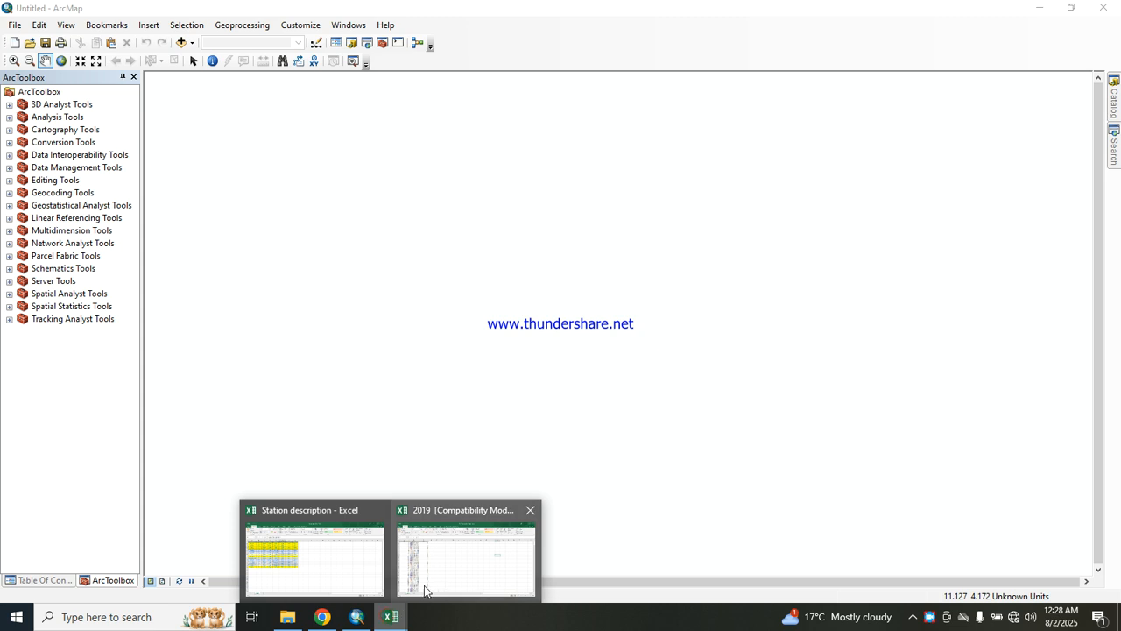
click(325, 561)
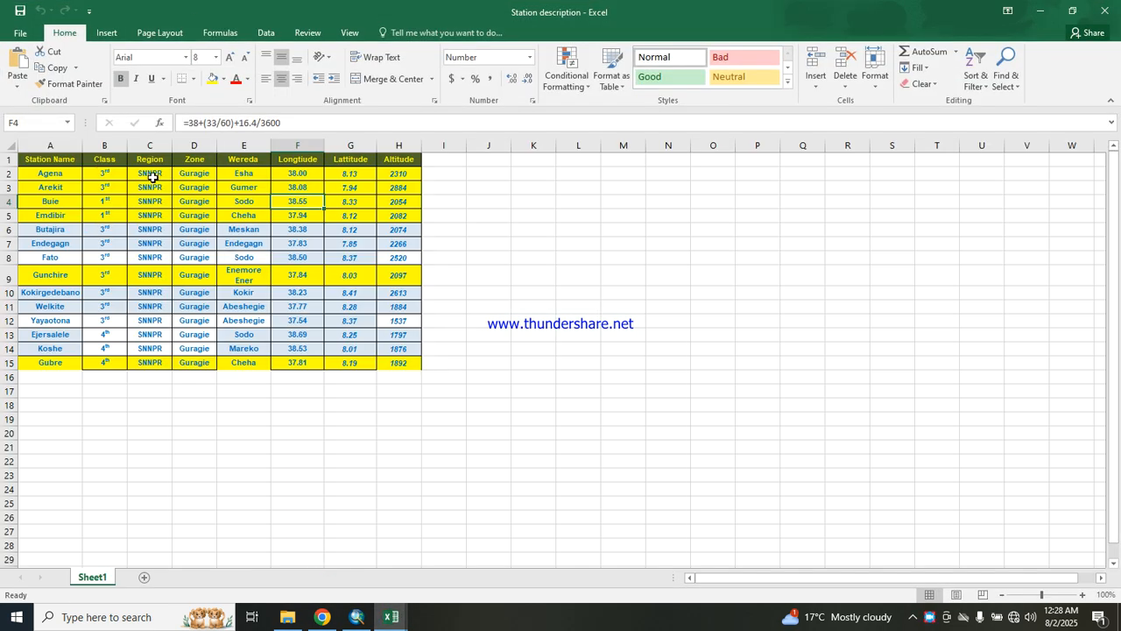
drag(298, 171, 372, 361)
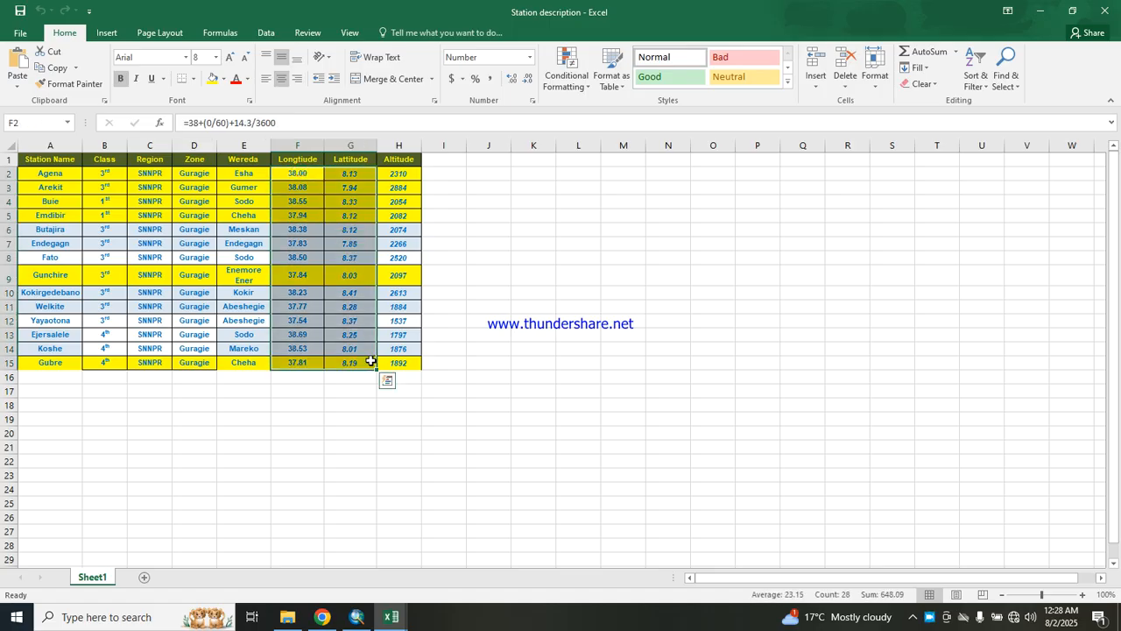
click(520, 271)
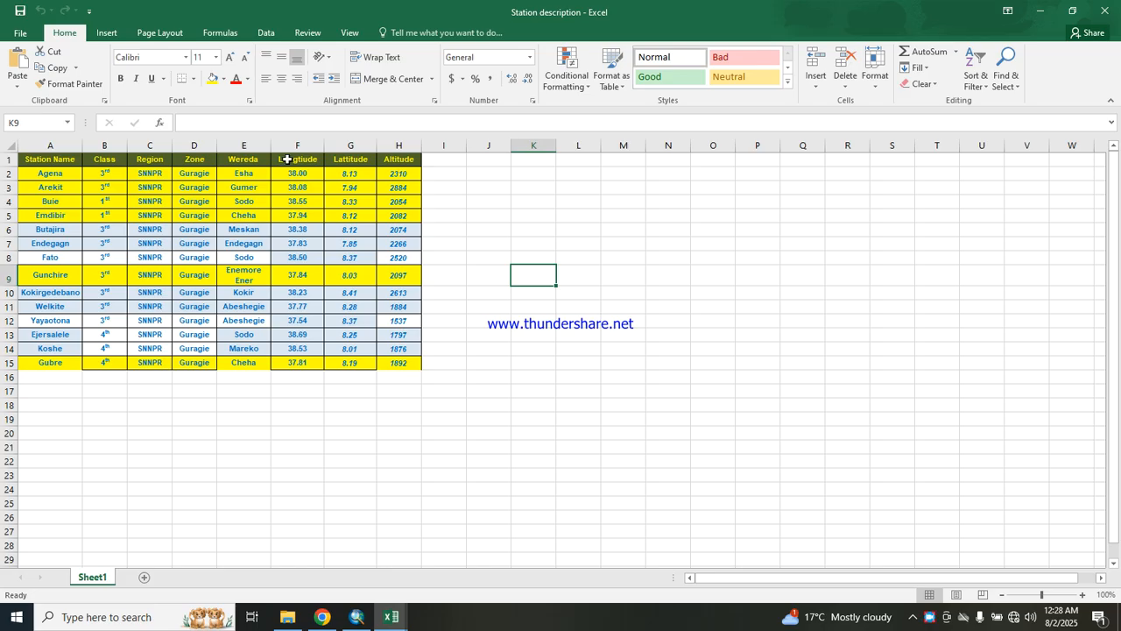
drag(286, 159, 359, 362)
drag(50, 173, 67, 357)
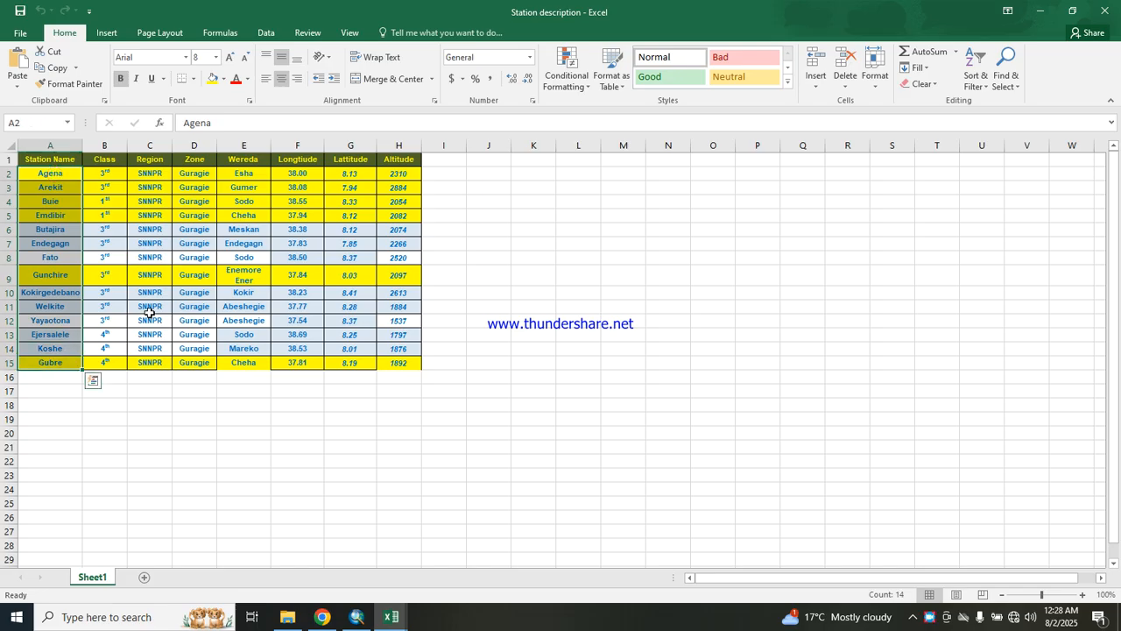
drag(298, 172, 351, 362)
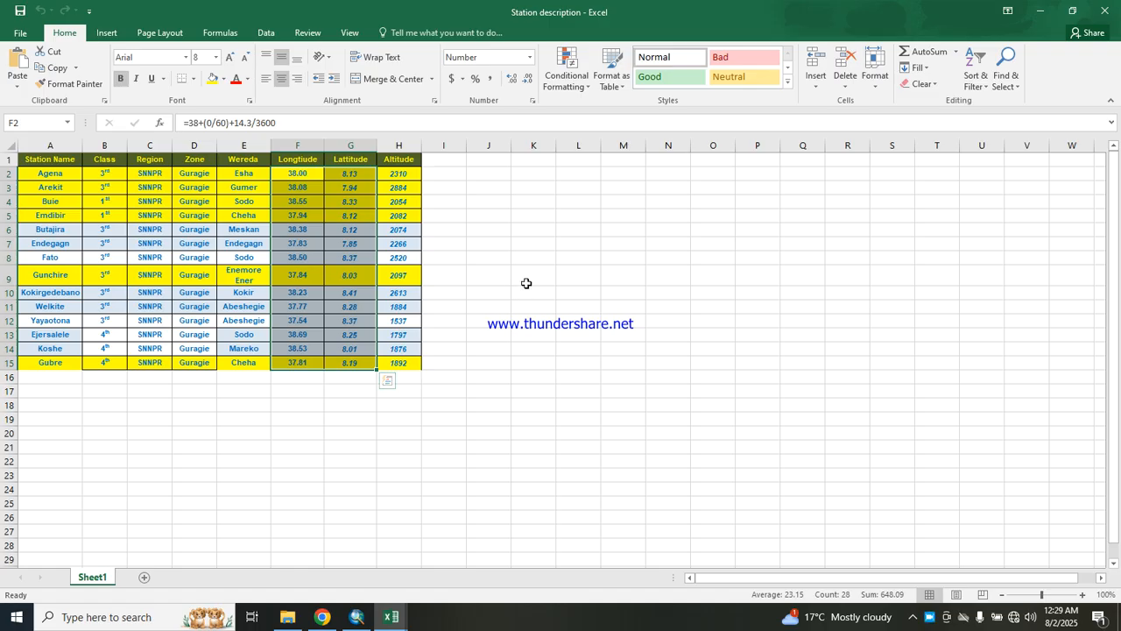
click(525, 281)
Switch to ArcMap, expand the Excel conversion and Multidimension toolsets, and open the Make NetCDF Table View tool
click(357, 617)
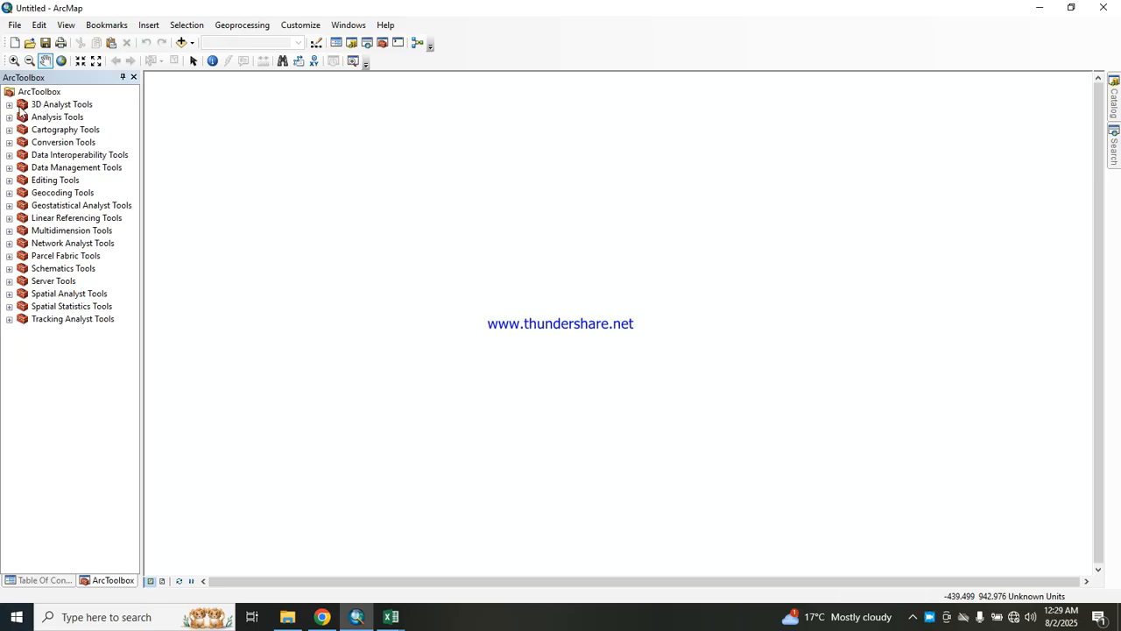
click(8, 142)
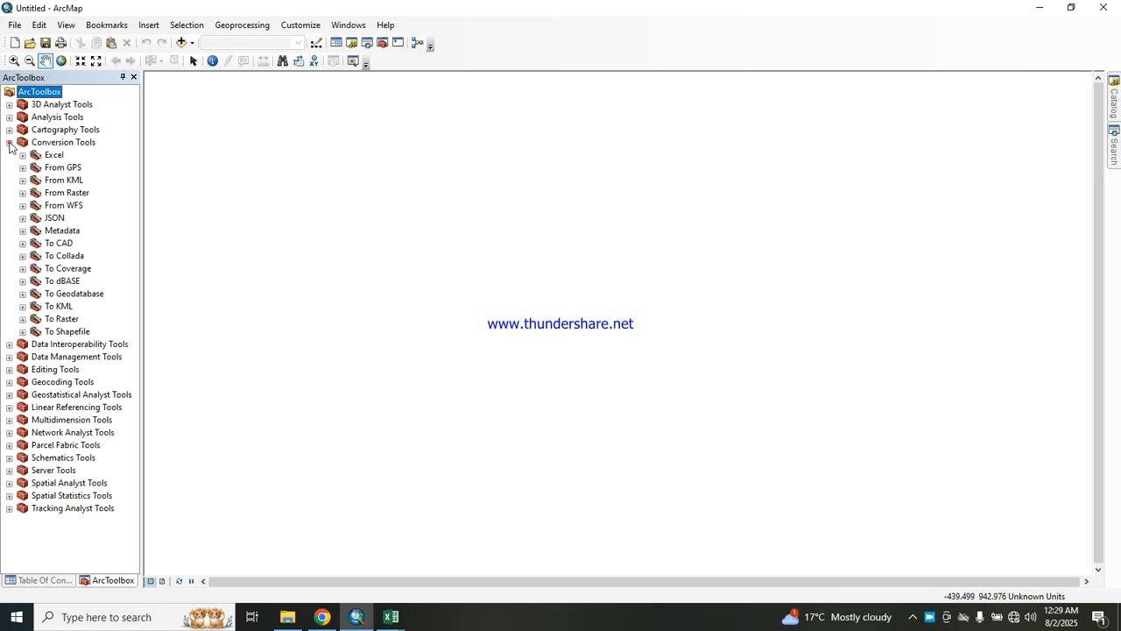
click(8, 420)
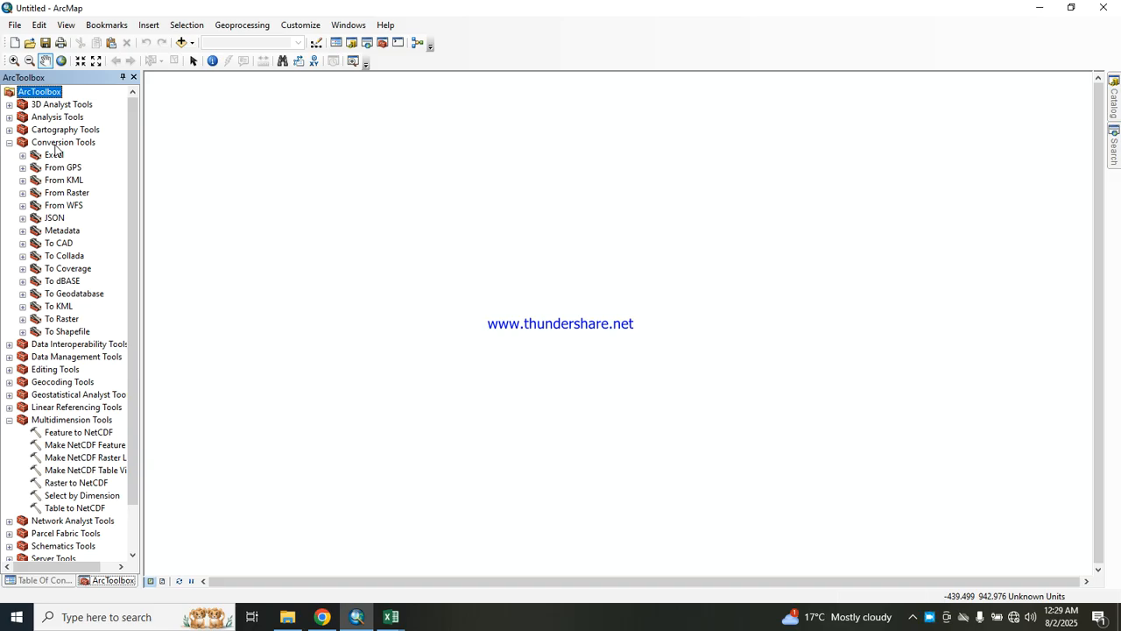
click(23, 155)
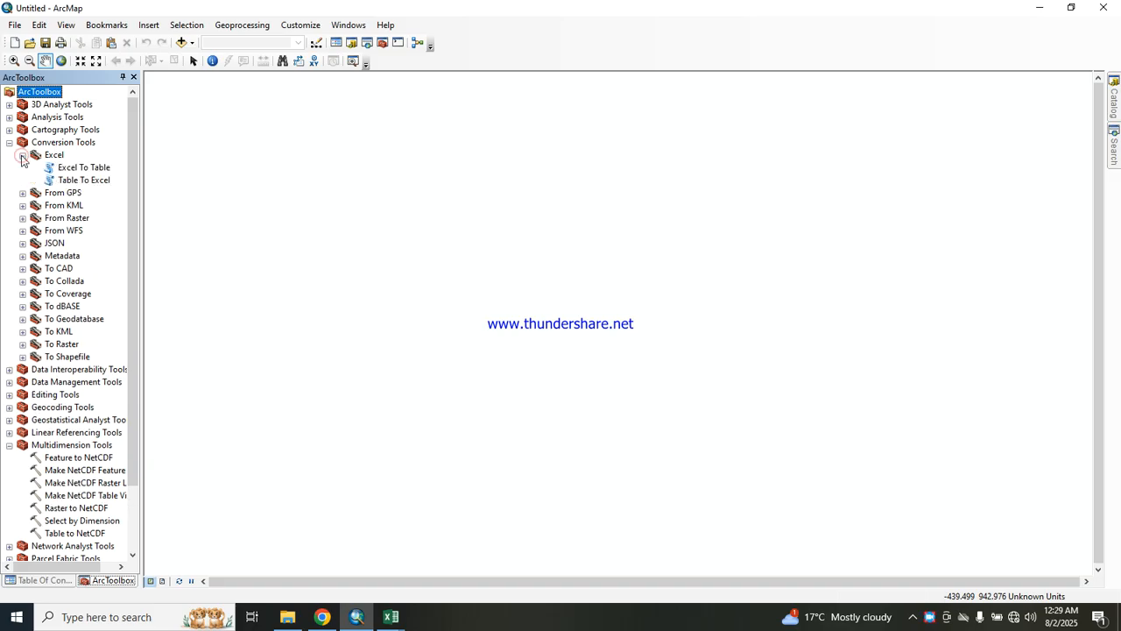
click(83, 180)
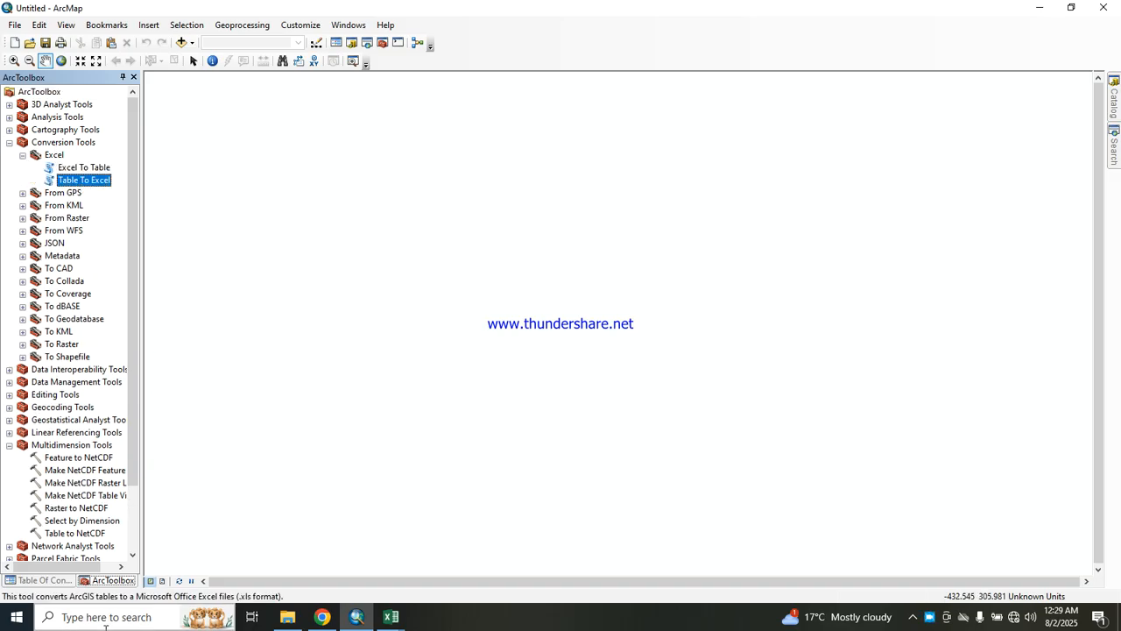
click(78, 496)
double_click(78, 496)
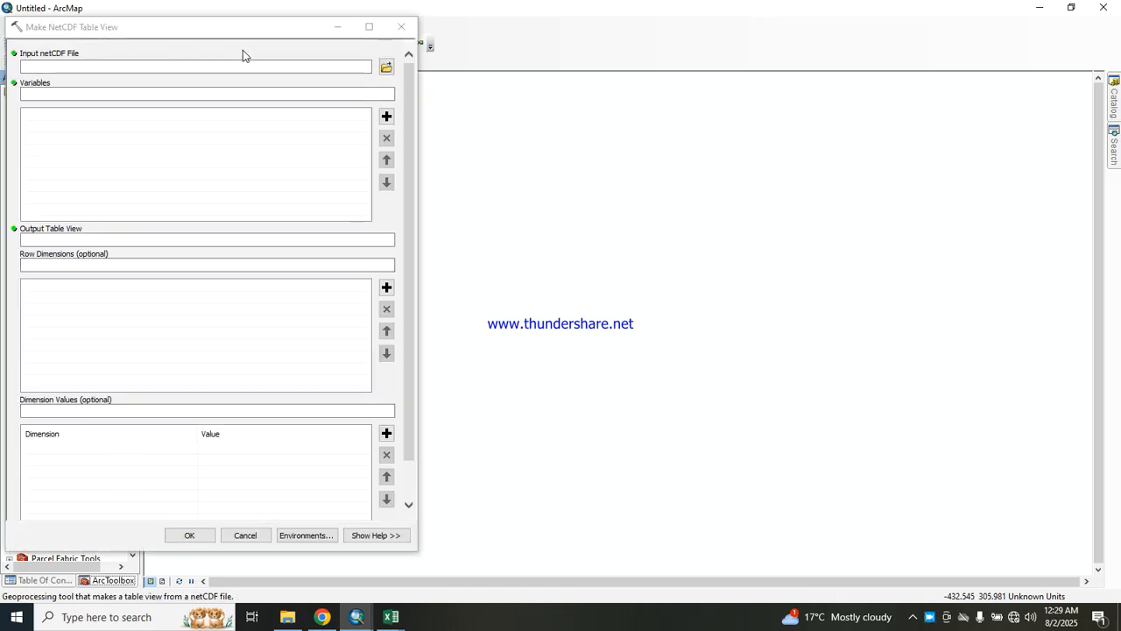
Load CHIRPS_total_precipitation_day_0.25x0.25_africa_2019_v2.0.nc from the extracted Downloads folder as the input netCDF file
click(386, 68)
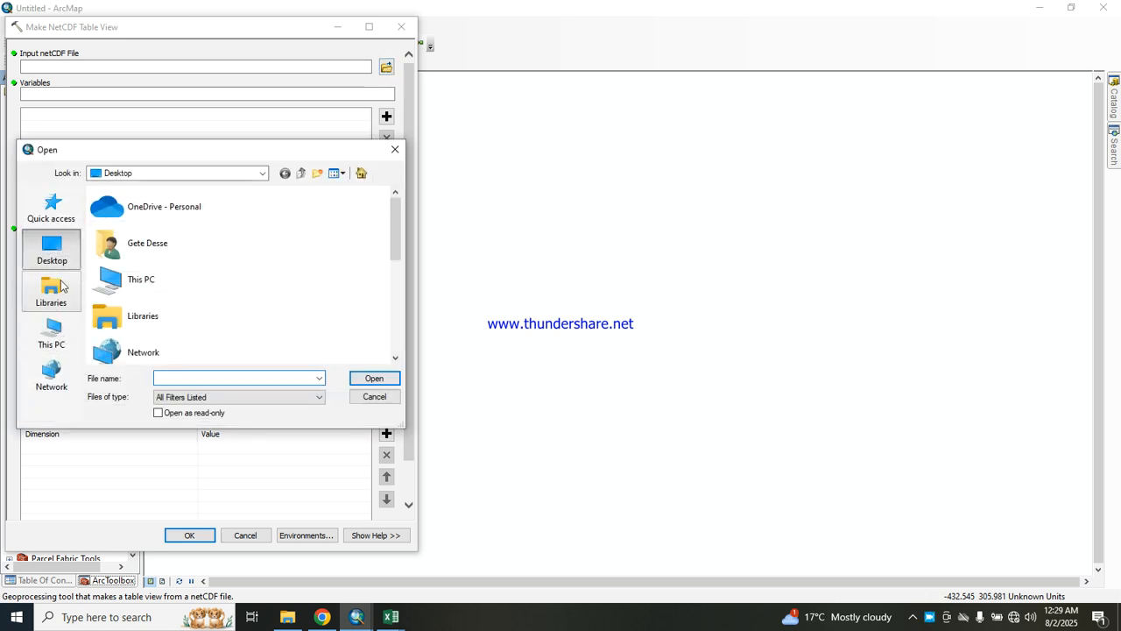
mouse_move(395, 241)
mouse_down()
mouse_move(392, 275)
mouse_move(393, 244)
mouse_up()
click(142, 270)
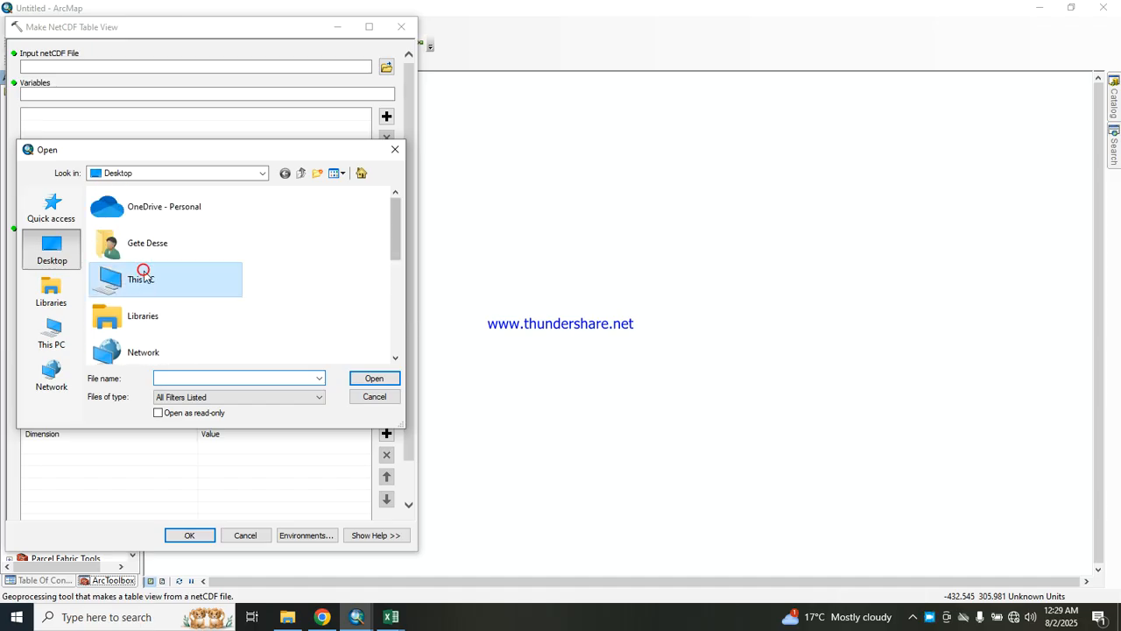
click(179, 283)
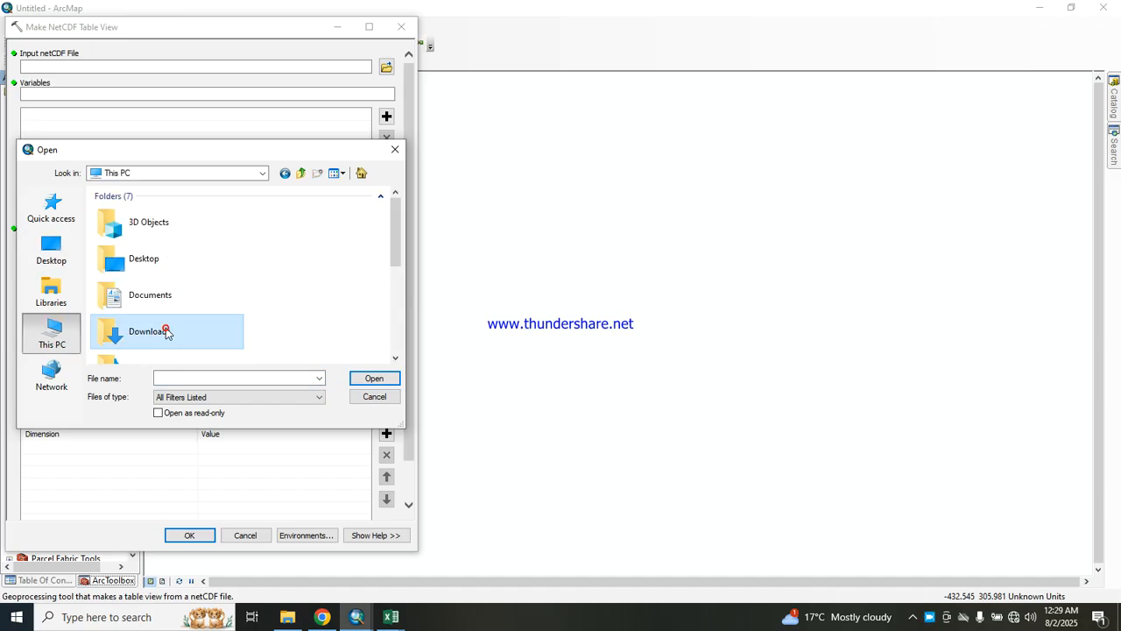
double_click(149, 331)
click(173, 226)
double_click(173, 224)
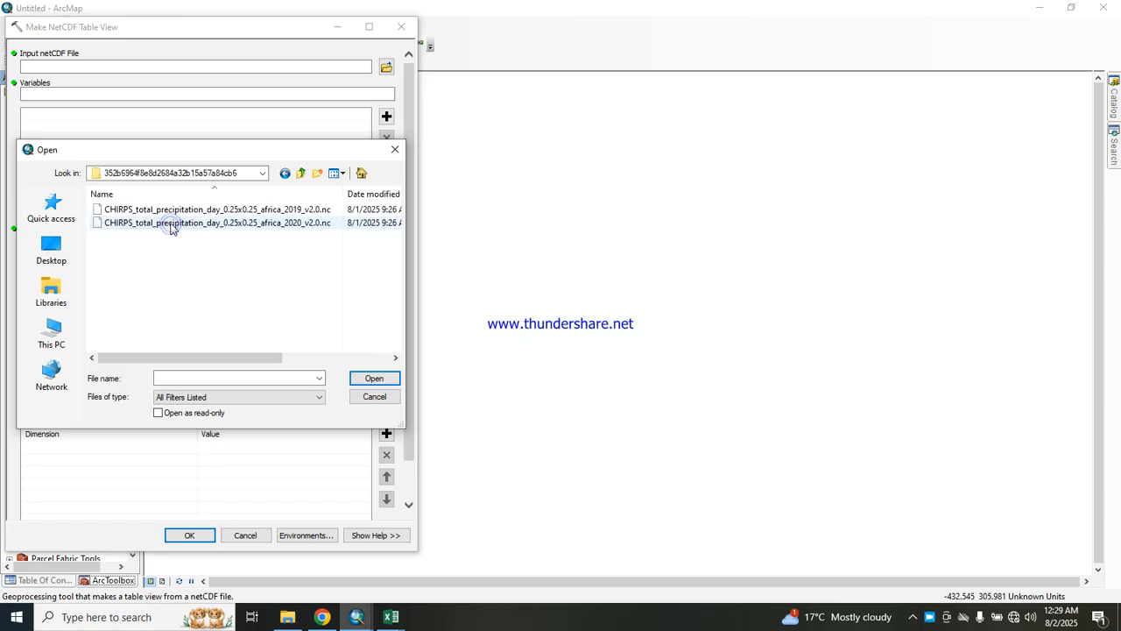
click(191, 211)
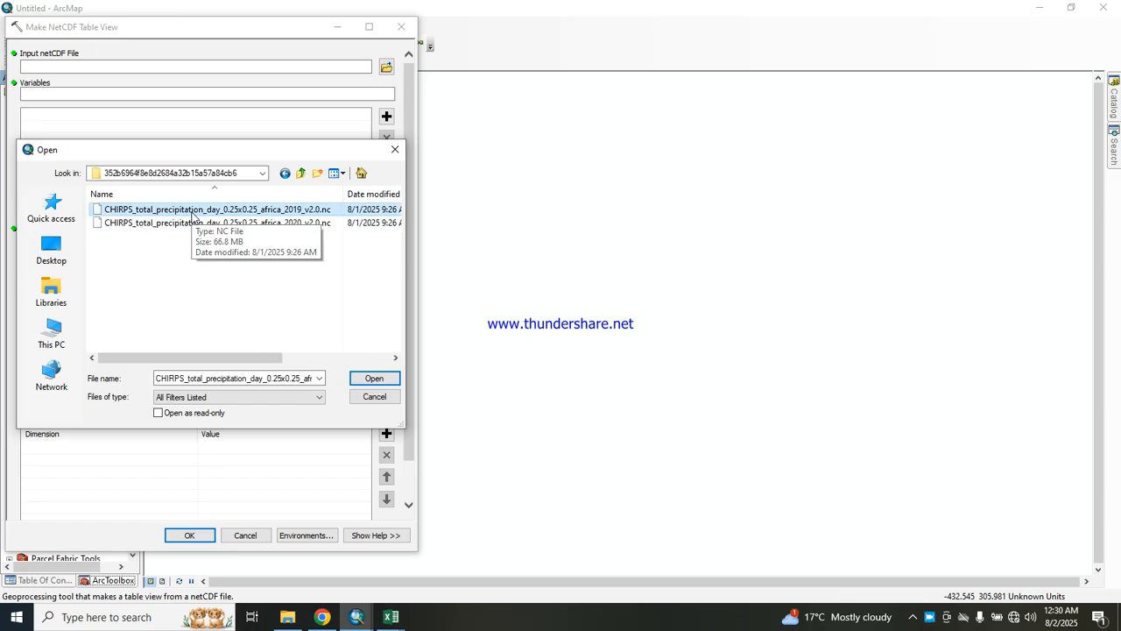
click(371, 377)
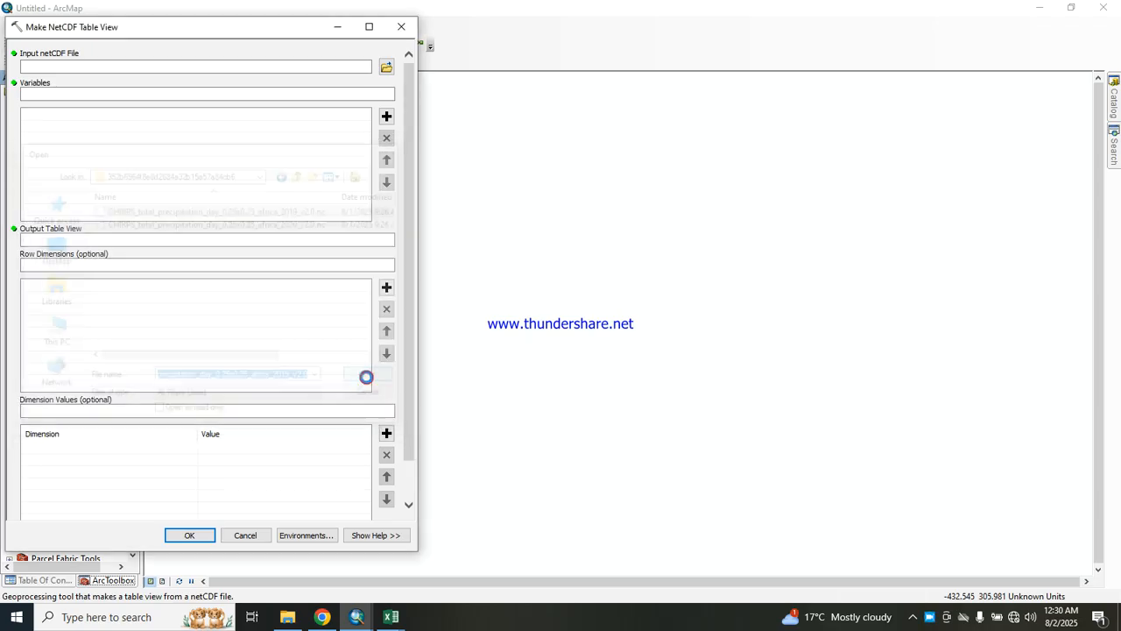
click(338, 66)
Add pr as the variable and time as the row dimension of the NetCDF table view
click(389, 94)
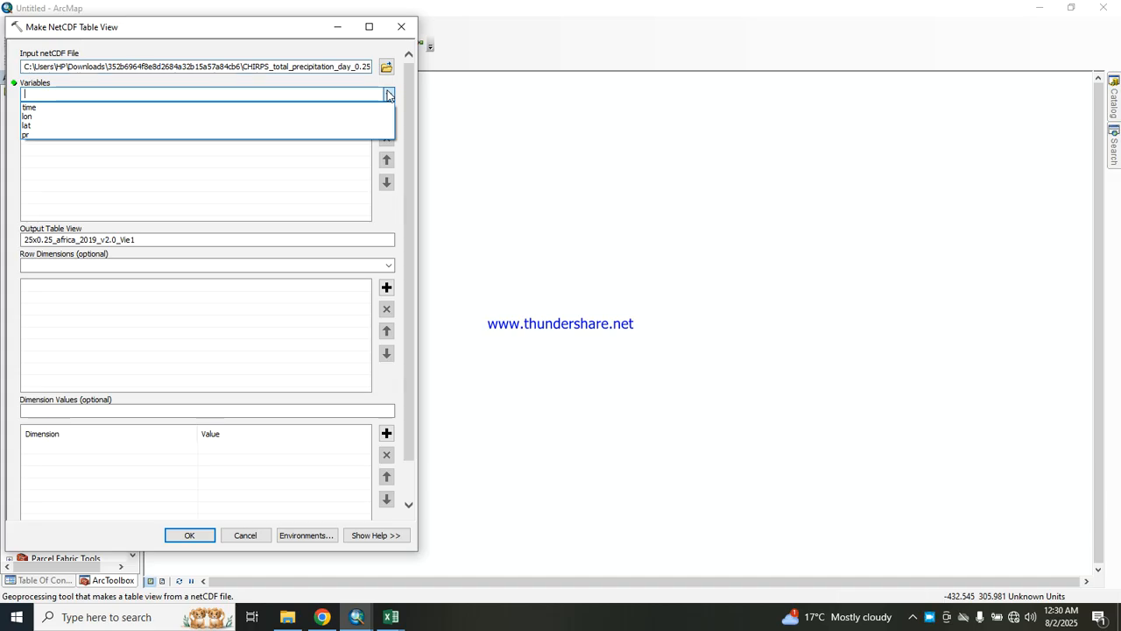
click(109, 135)
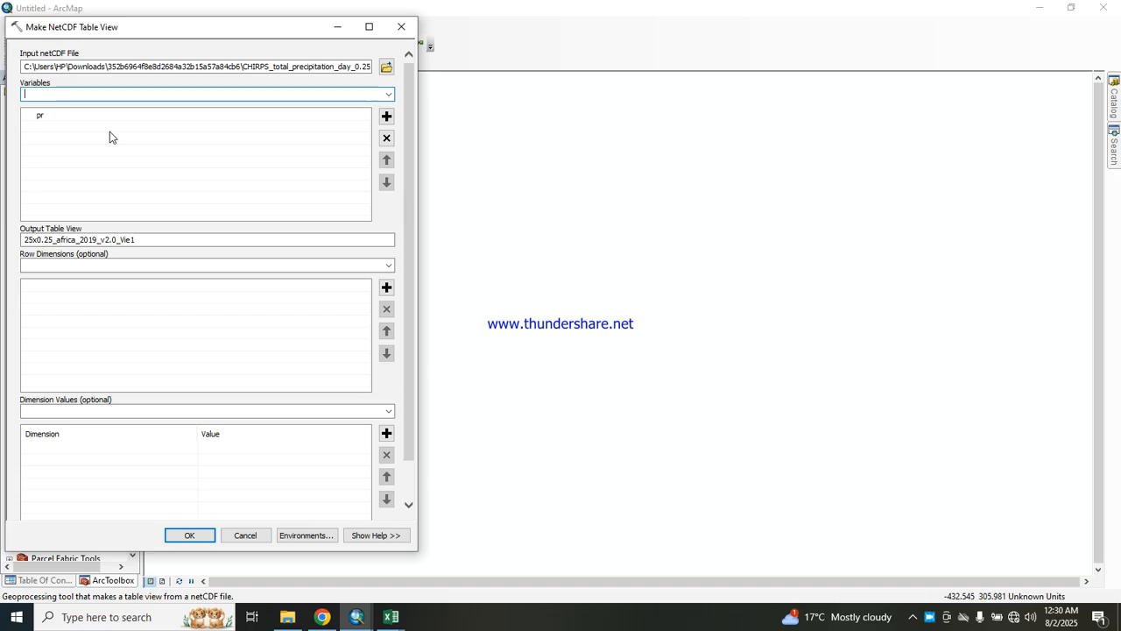
click(388, 265)
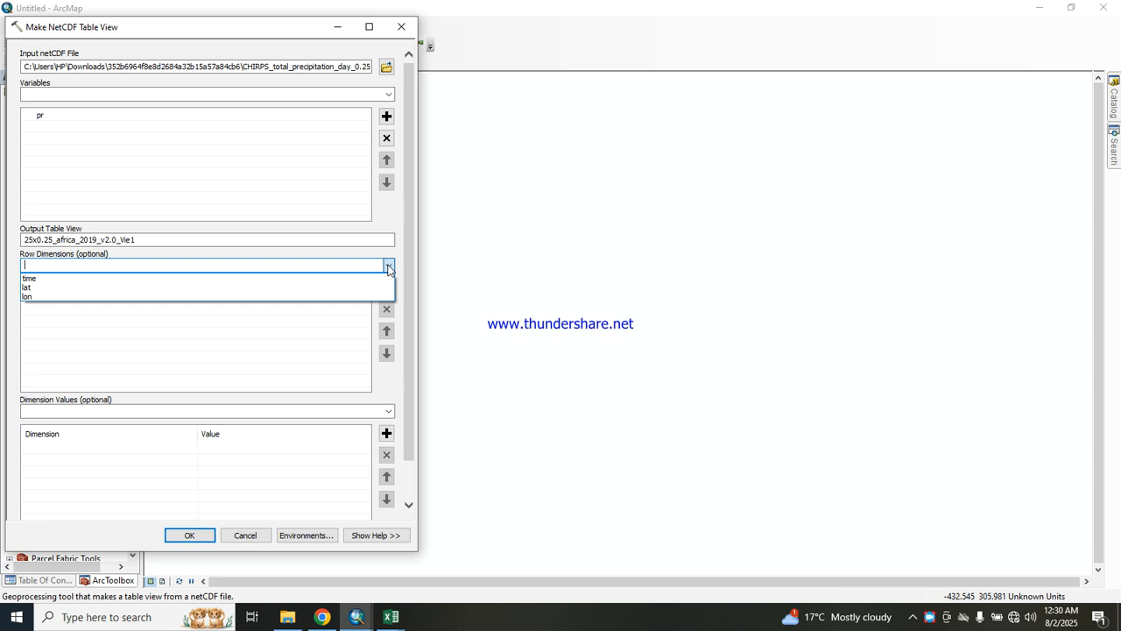
click(156, 279)
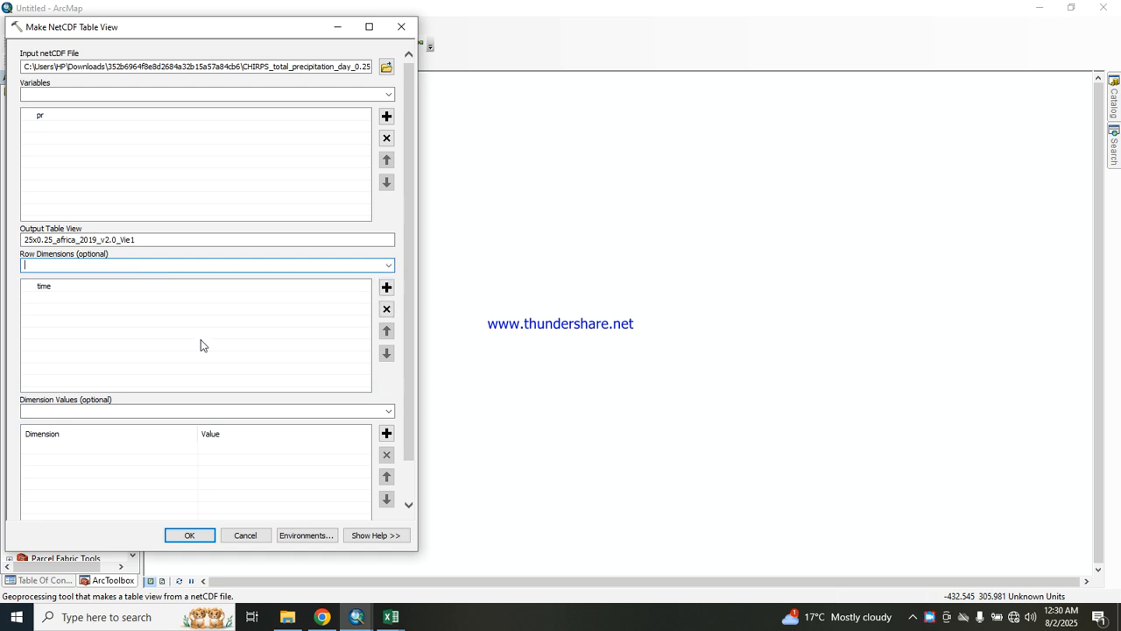
Add lat and lon to the dimension values of the NetCDF table view
click(391, 411)
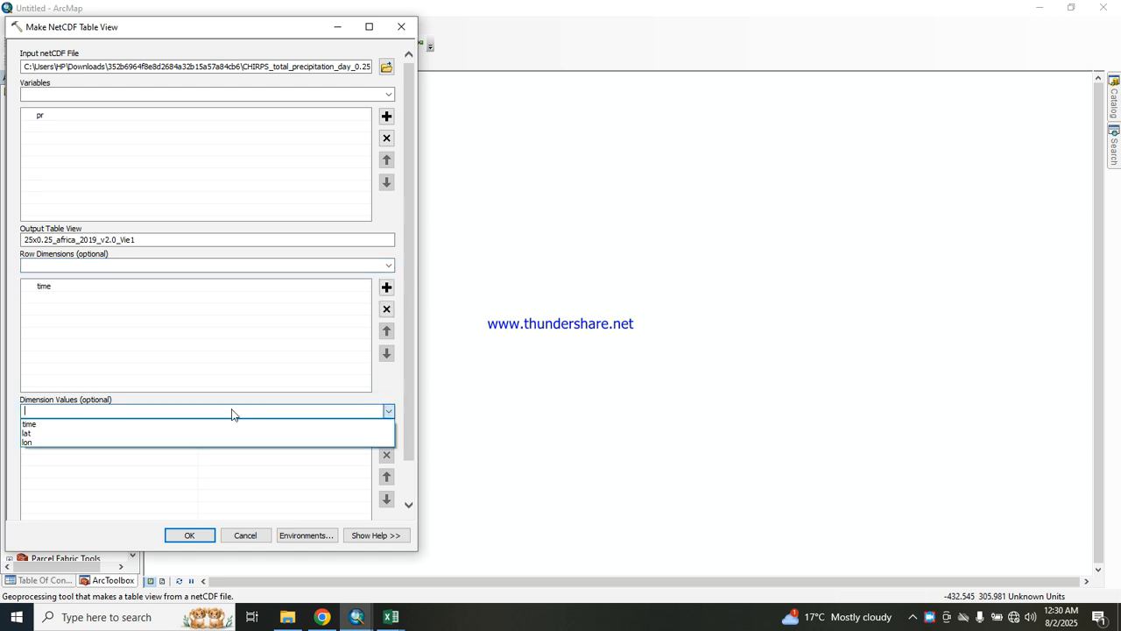
click(158, 431)
click(390, 411)
click(58, 443)
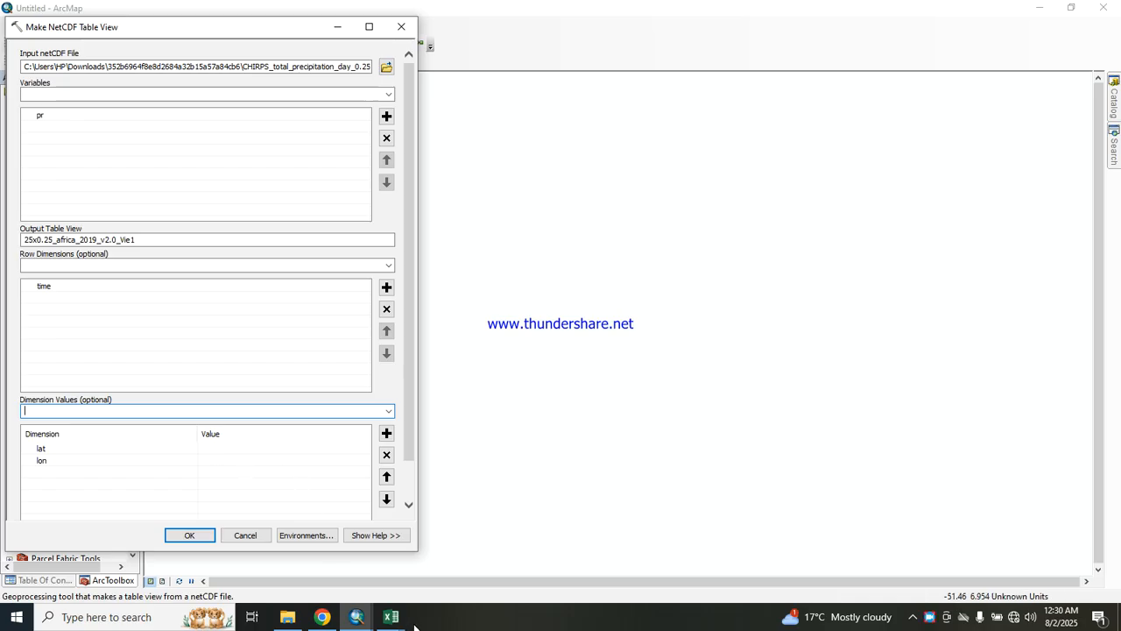
Switch to the Station description workbook in Excel and look up the longitude and latitude of the Buie station
mouse_move(392, 618)
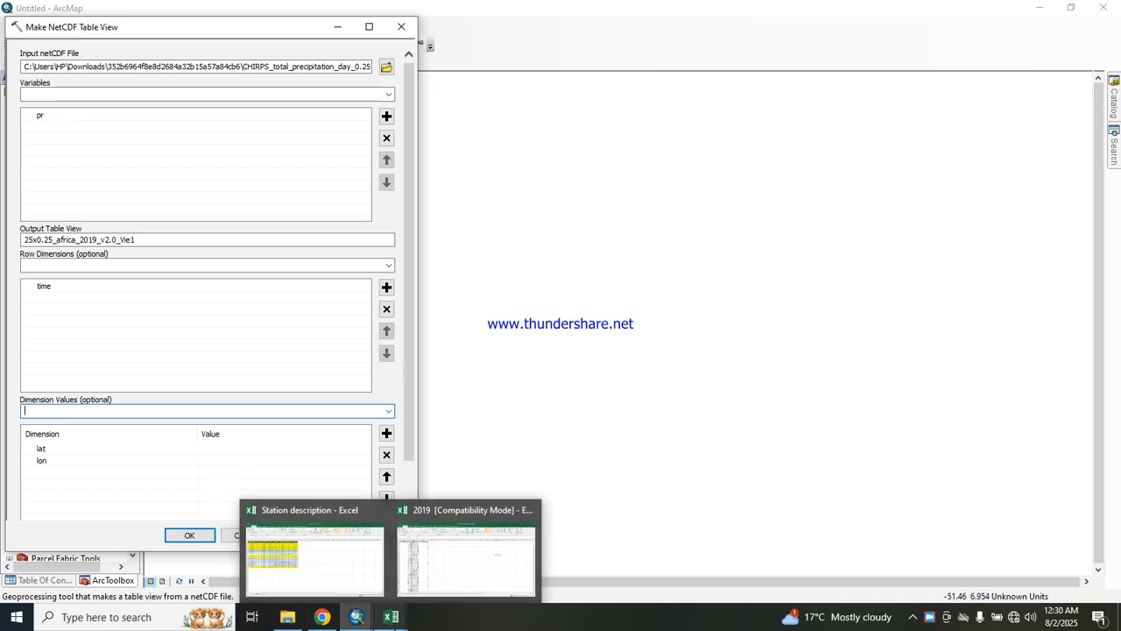
click(354, 577)
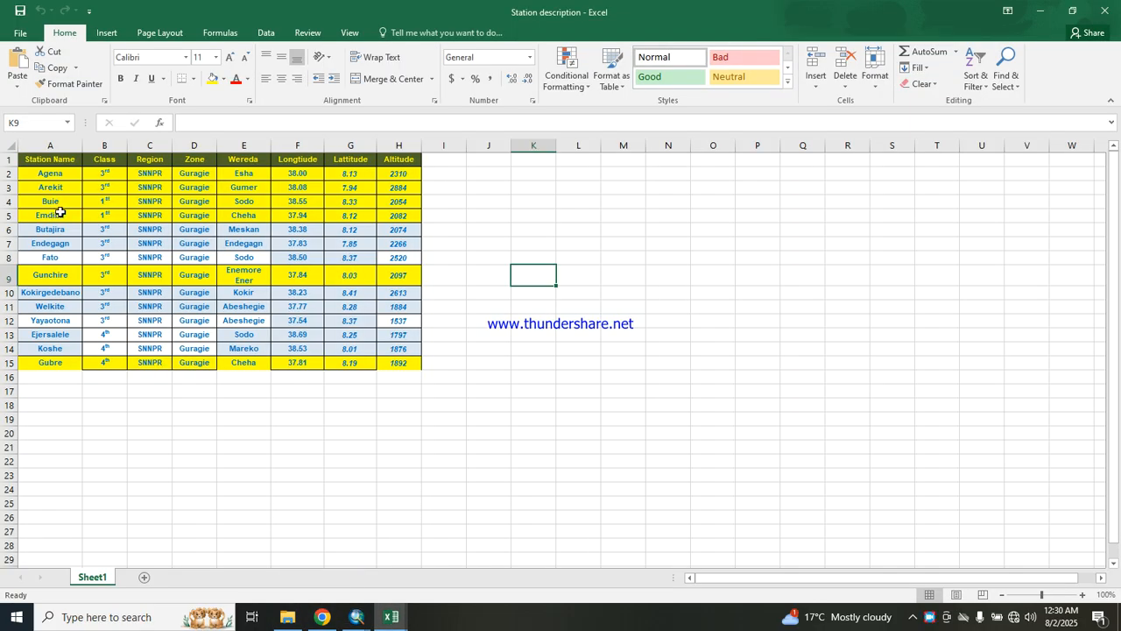
click(7, 203)
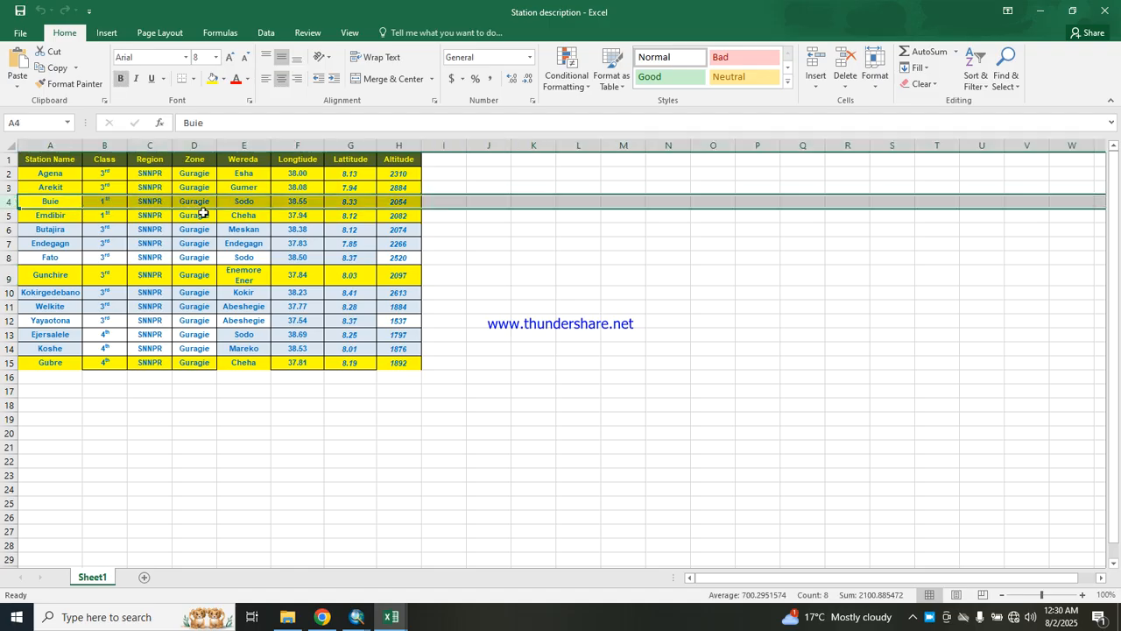
click(293, 202)
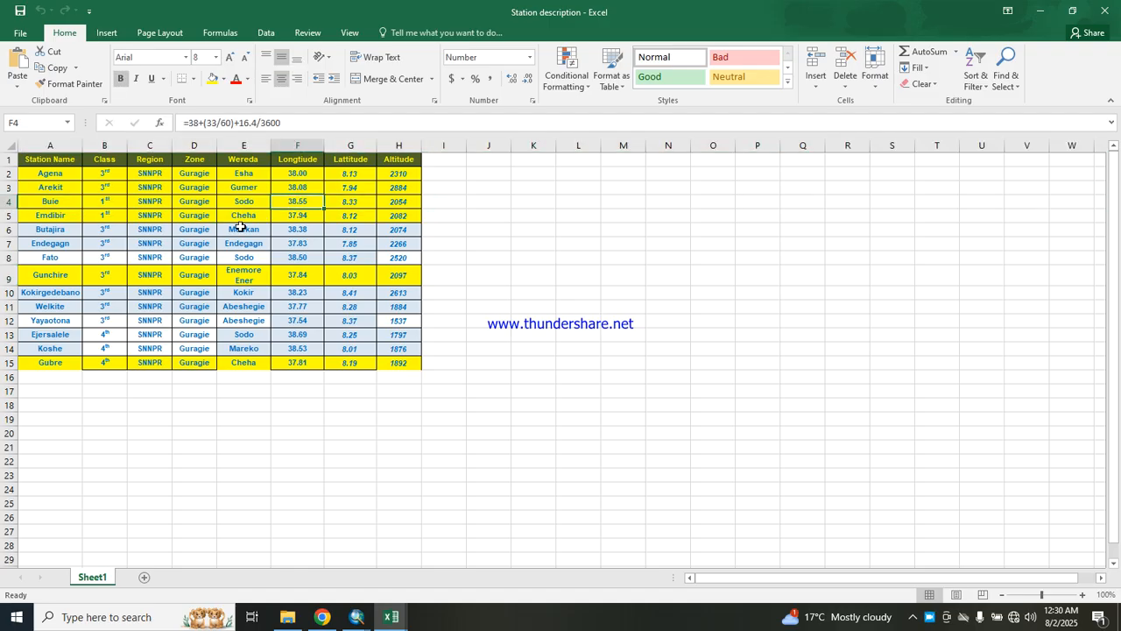
click(364, 202)
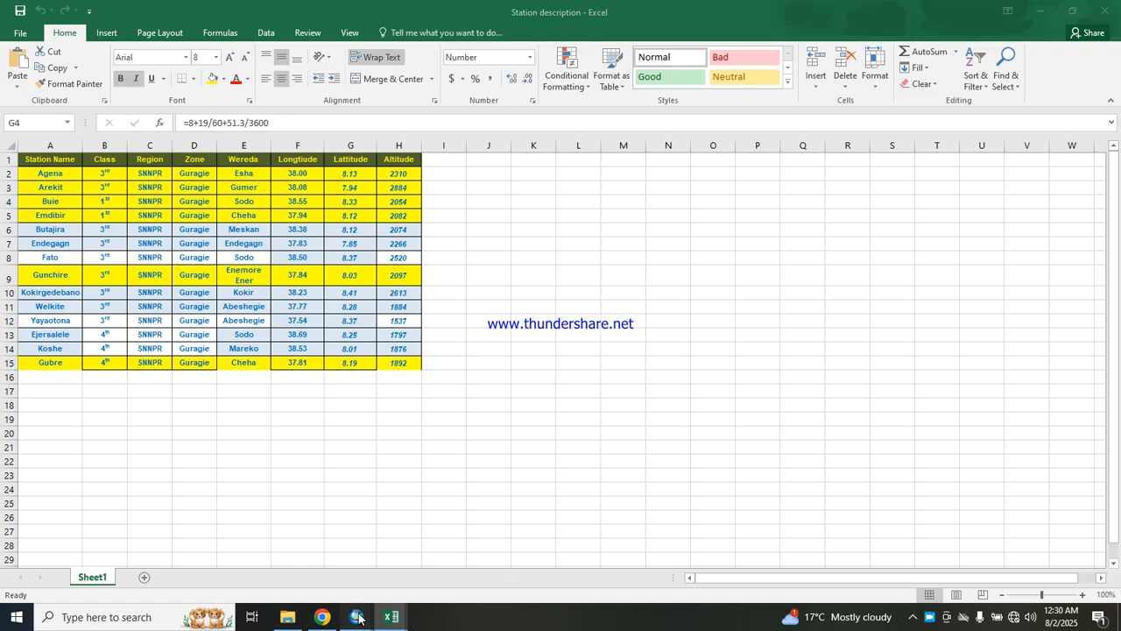
Switch back to ArcMap, set the dimension values to lat 8.33 and lon 38.55, and run Make NetCDF Table View
mouse_move(356, 617)
click(439, 557)
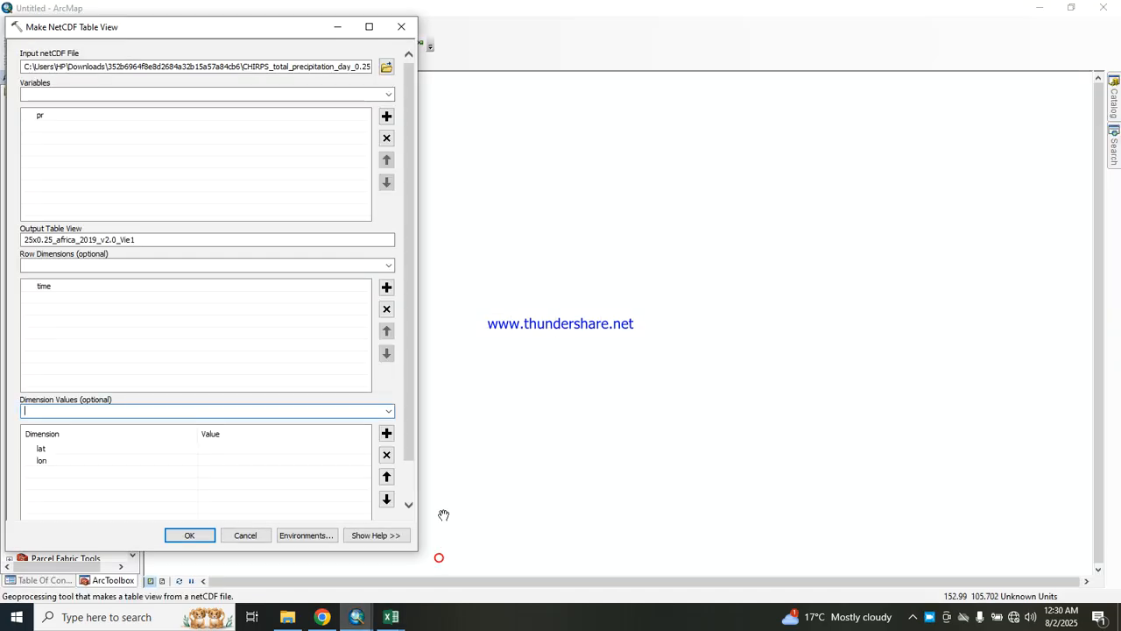
click(224, 449)
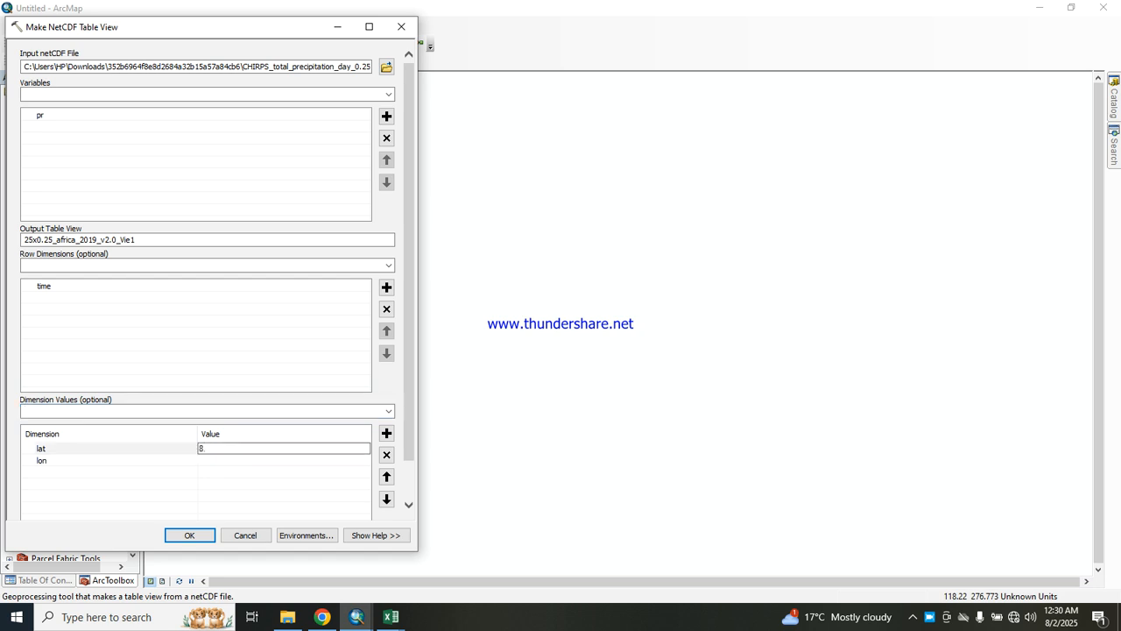
click(206, 461)
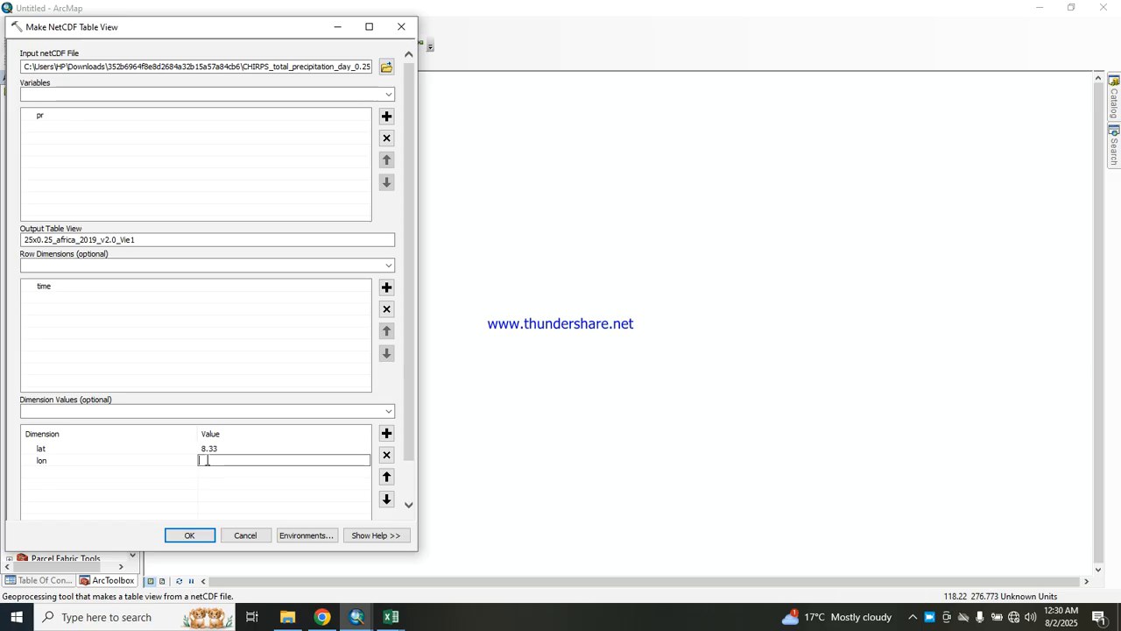
text(38.55)
click(201, 535)
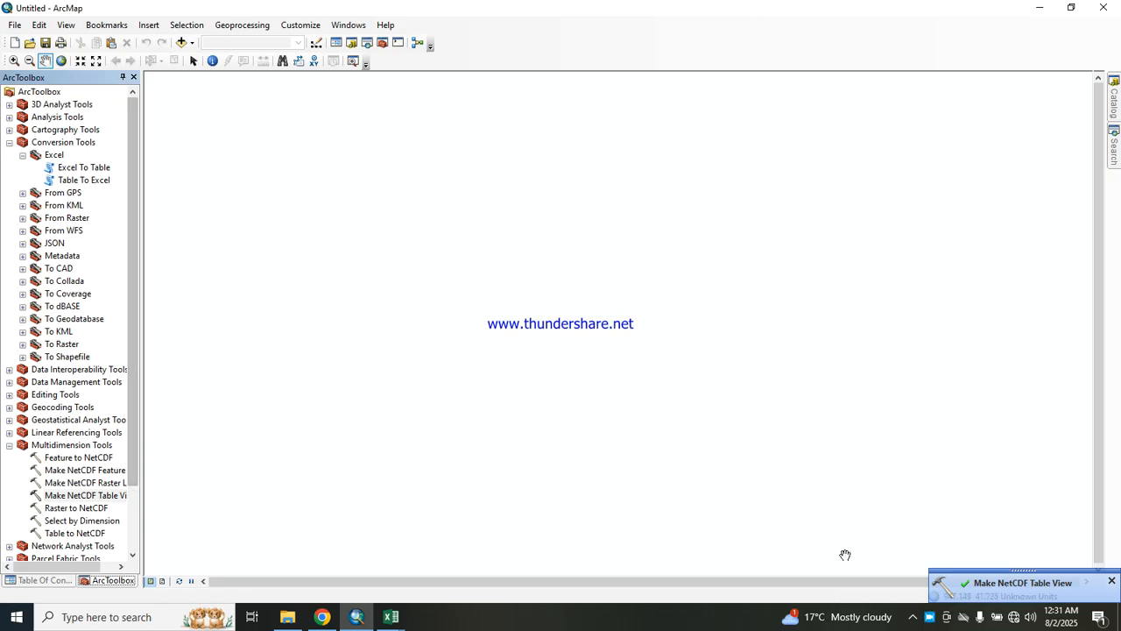
Open the new table view's attribute table, review its daily precipitation records from the first to the last day of 2019, and close it
click(50, 584)
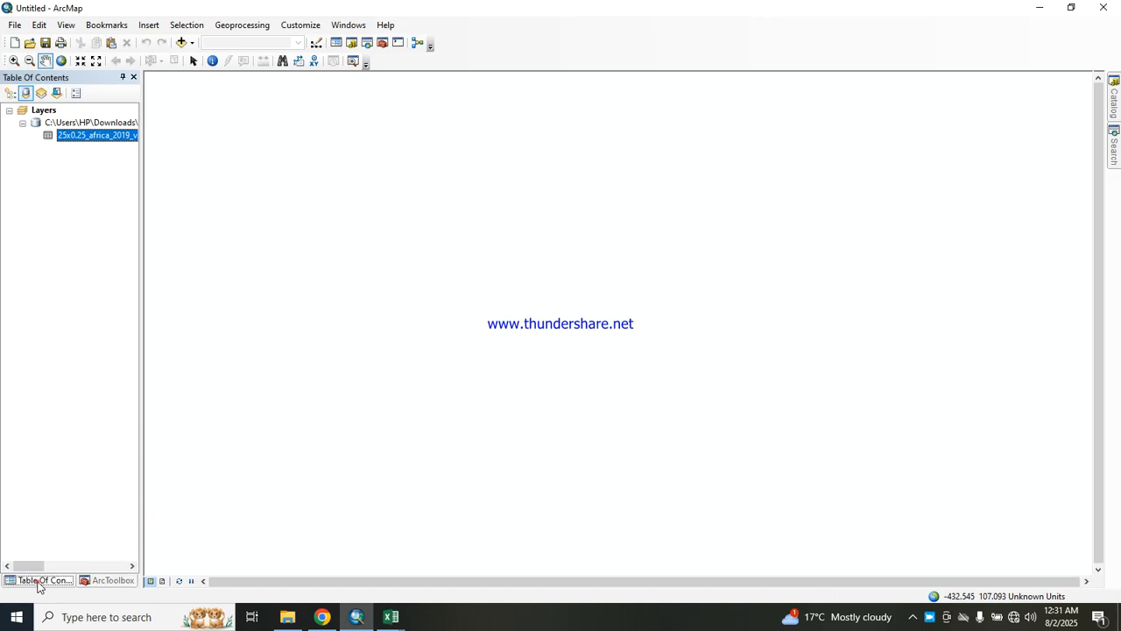
right_click(99, 141)
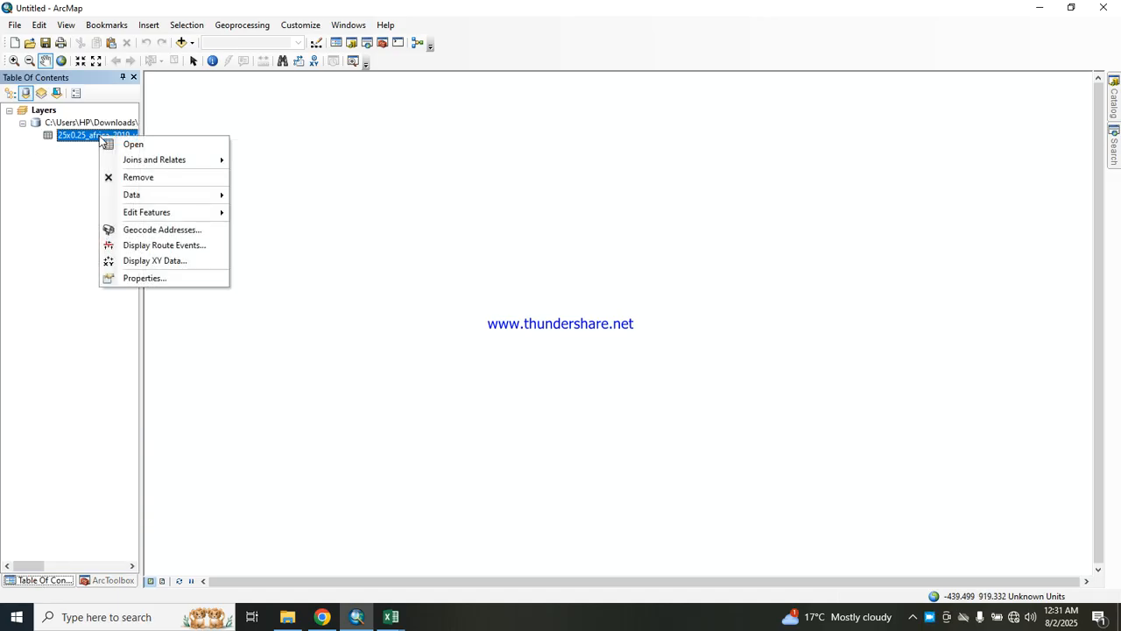
click(134, 144)
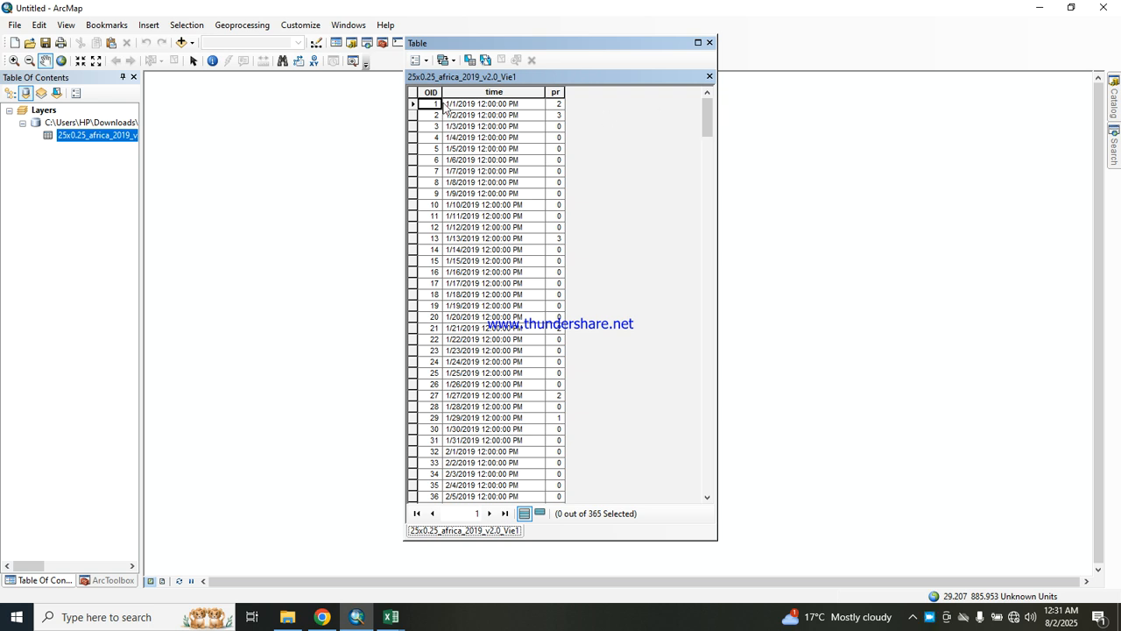
click(459, 442)
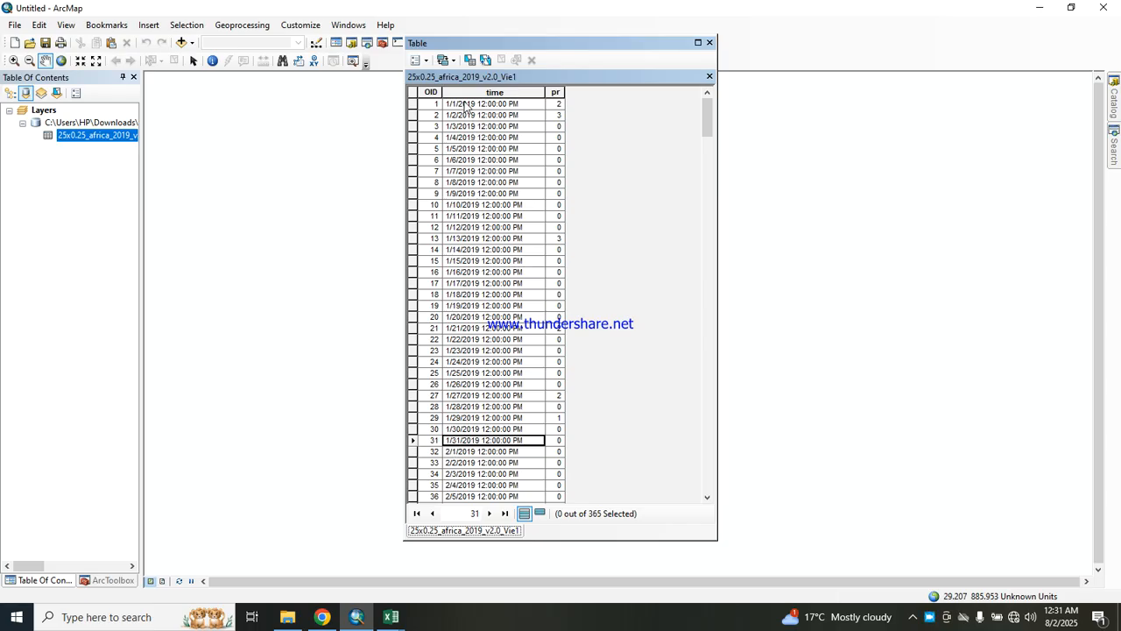
drag(710, 121, 711, 492)
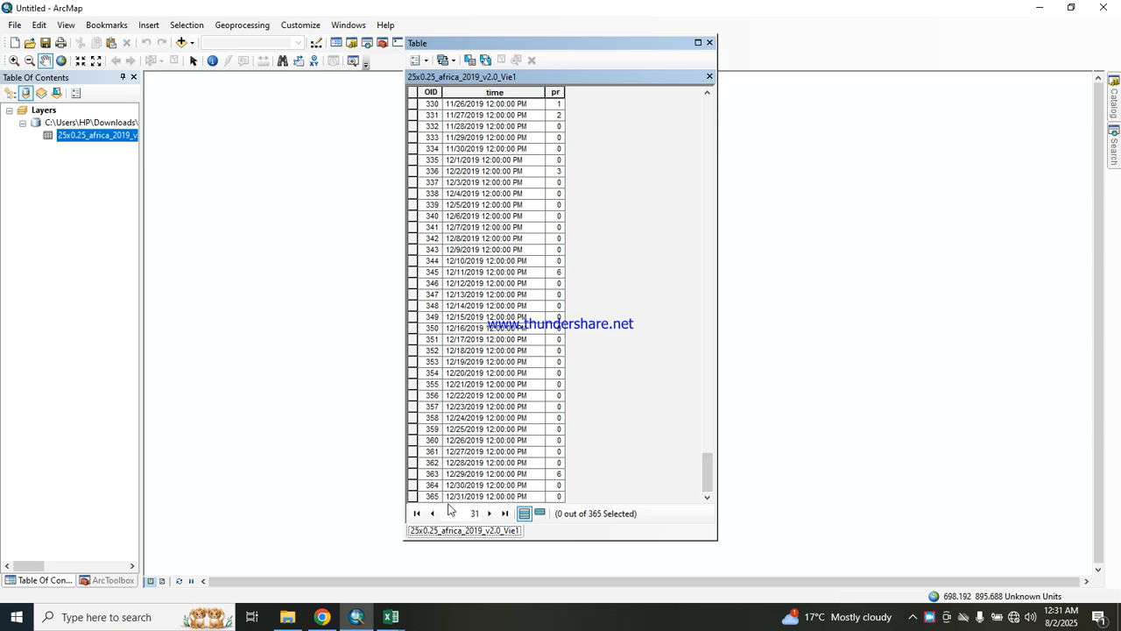
click(710, 77)
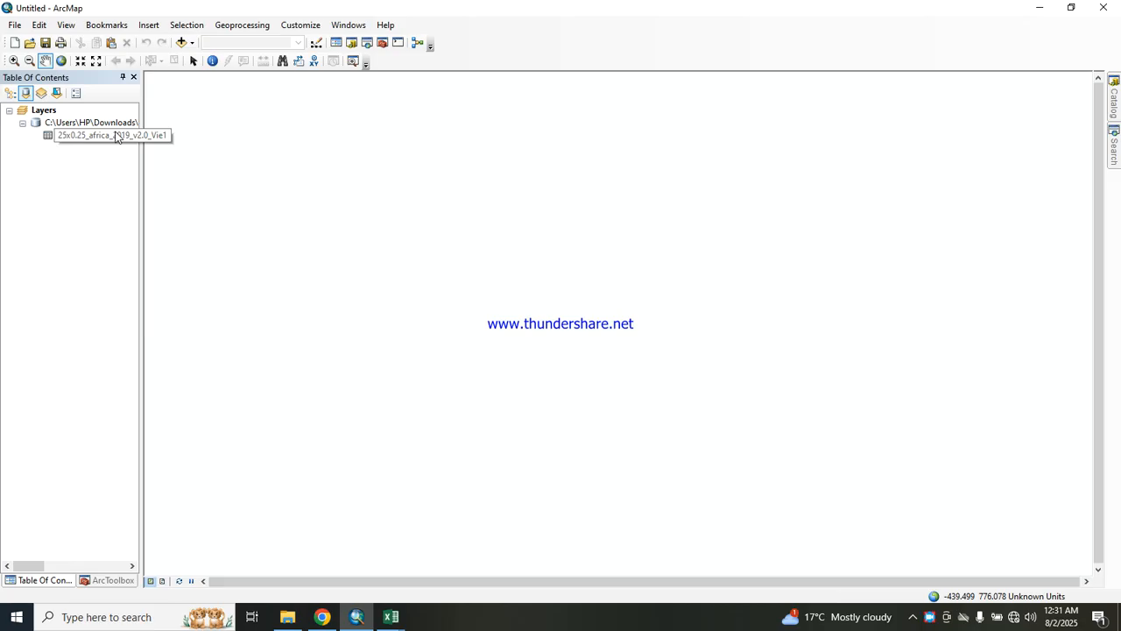
Open the Table To Excel tool and choose 25x0.25_africa_2019_v2.0_Vie1 as the input table
click(115, 136)
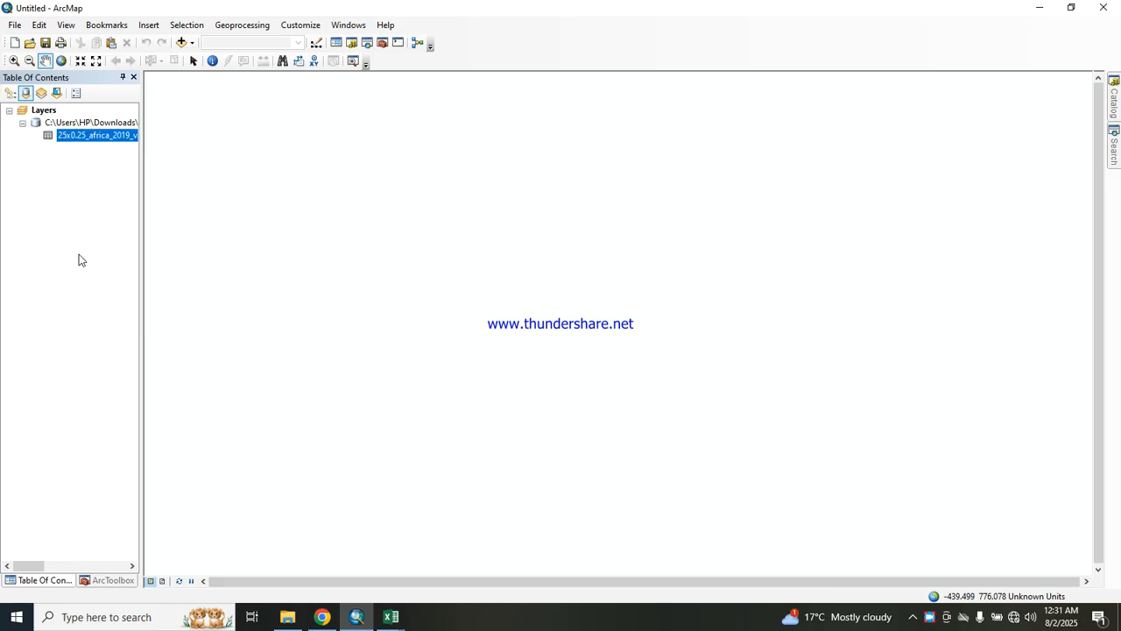
click(104, 581)
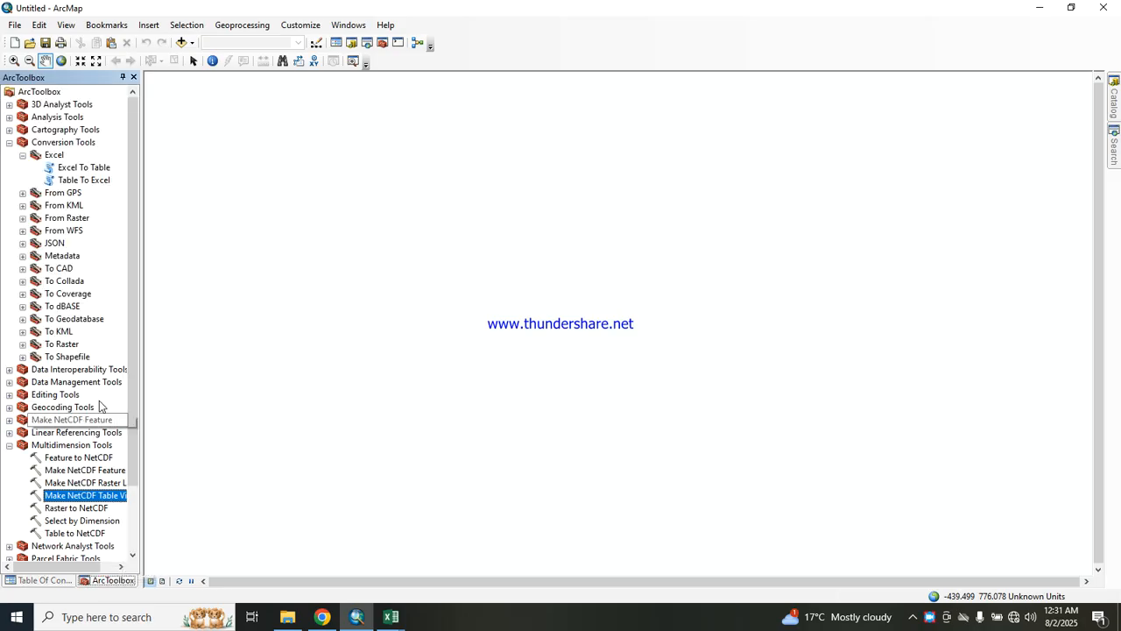
double_click(77, 182)
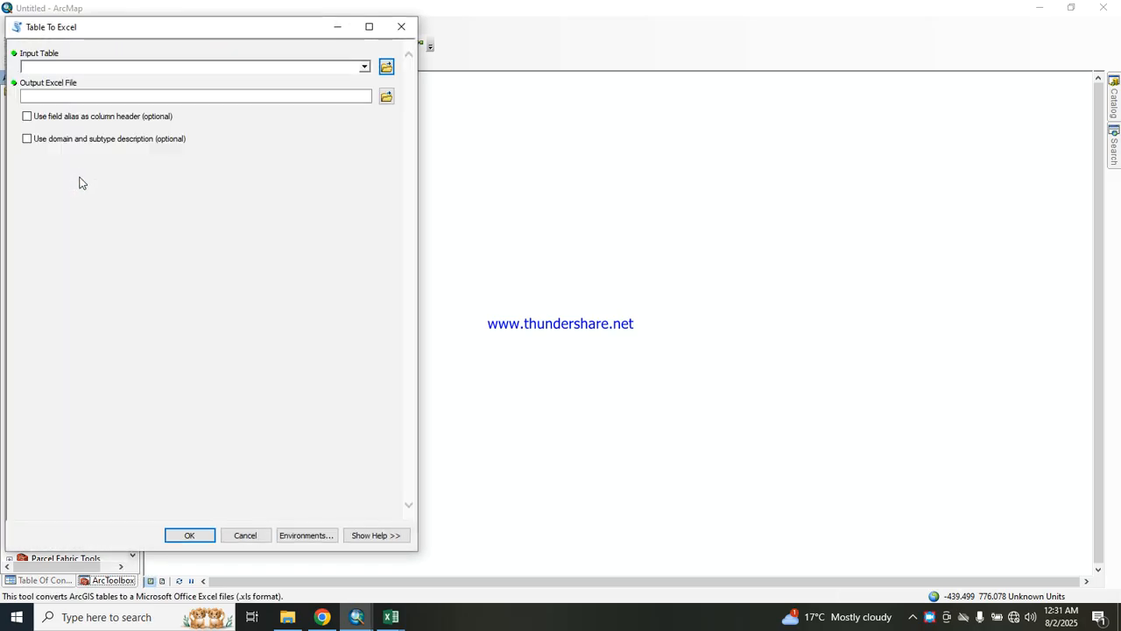
click(364, 66)
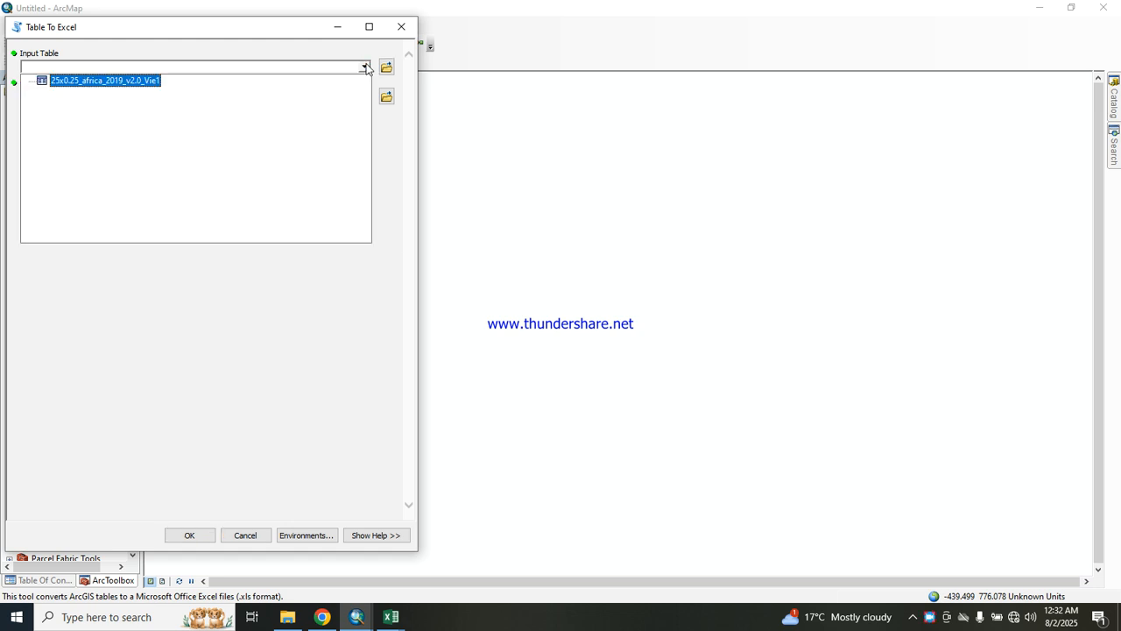
click(117, 81)
Set the output Excel file to 2019.xls on New Volume (D:) and run the export
click(385, 99)
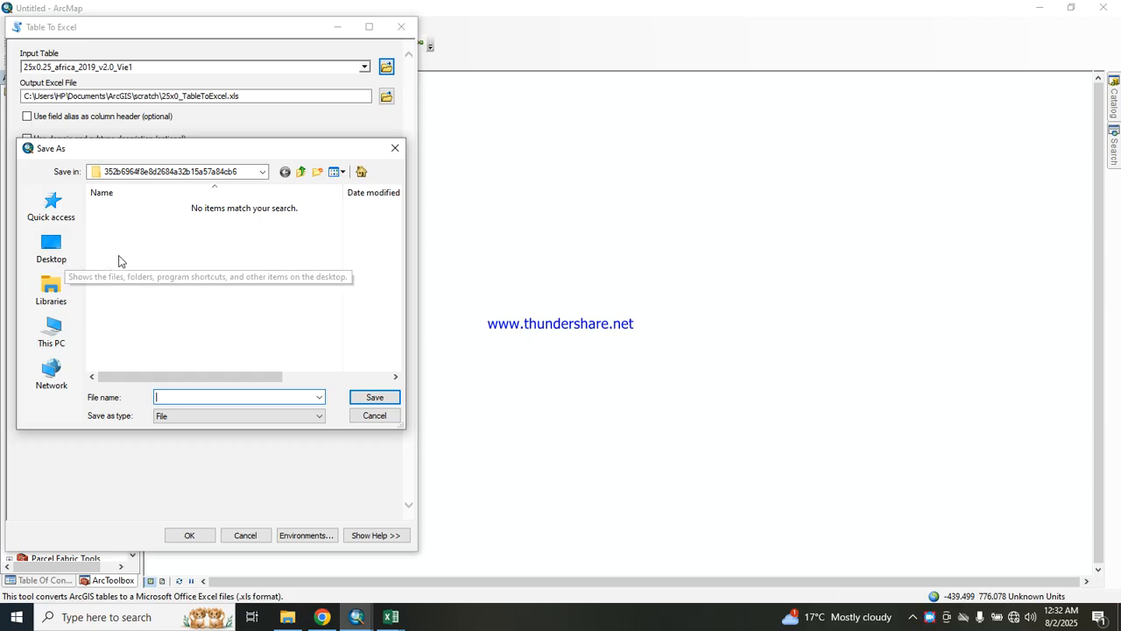
click(65, 333)
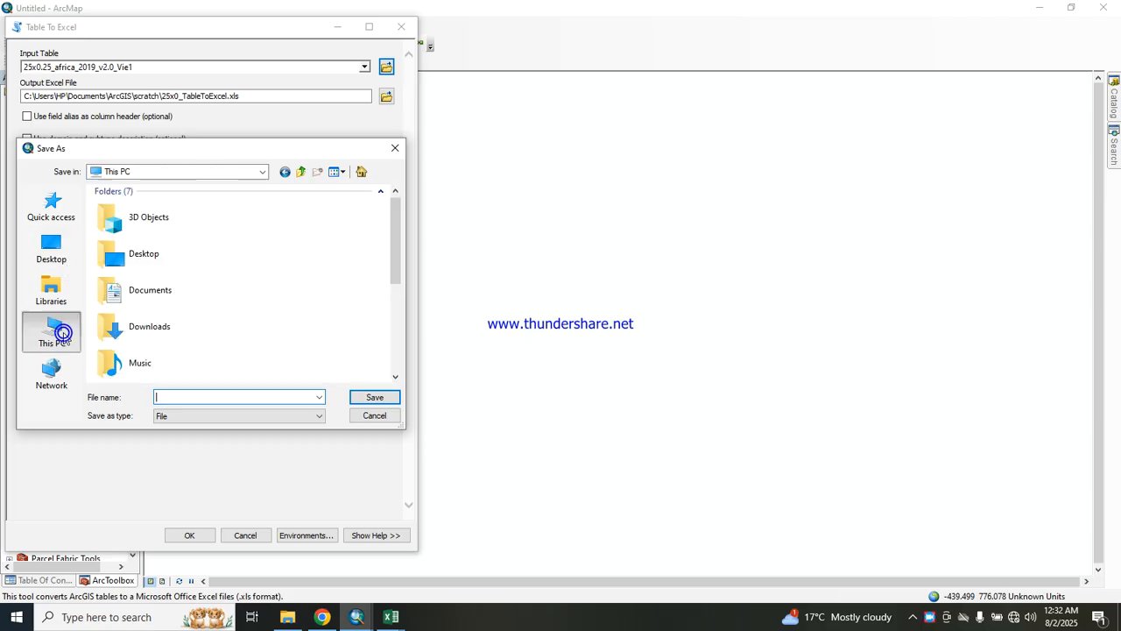
drag(399, 256, 400, 334)
double_click(158, 322)
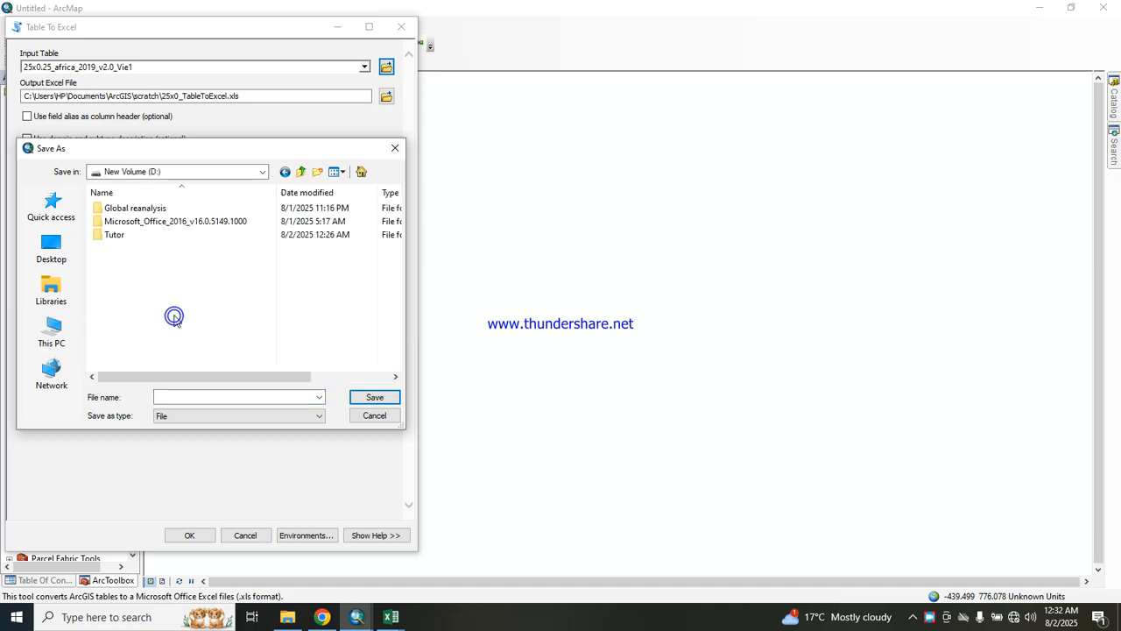
click(186, 398)
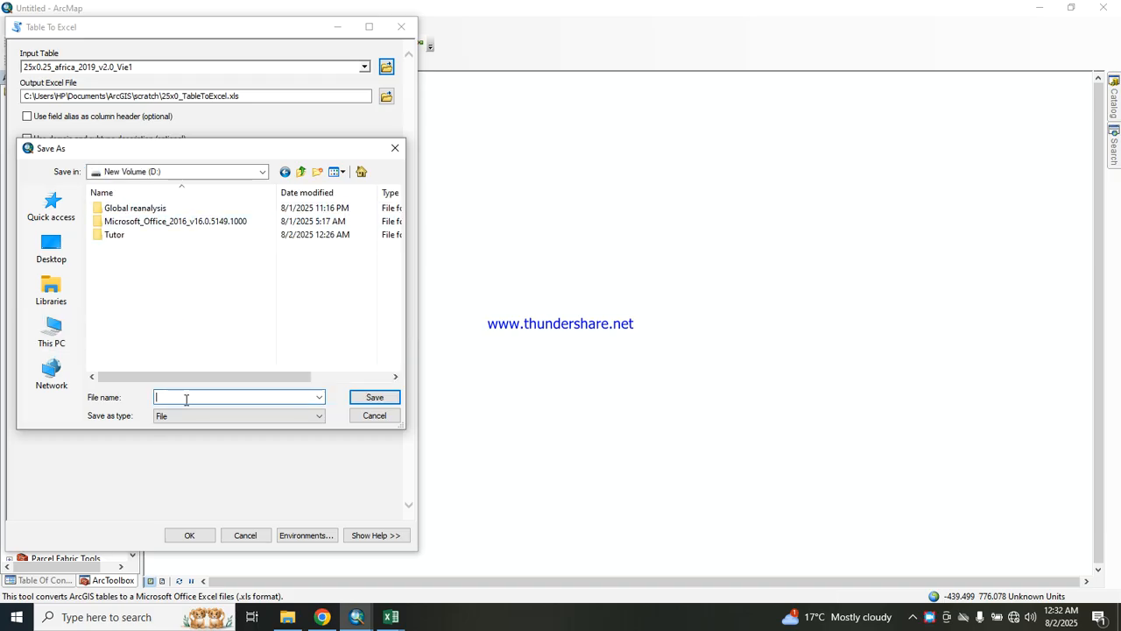
text(2019)
click(371, 397)
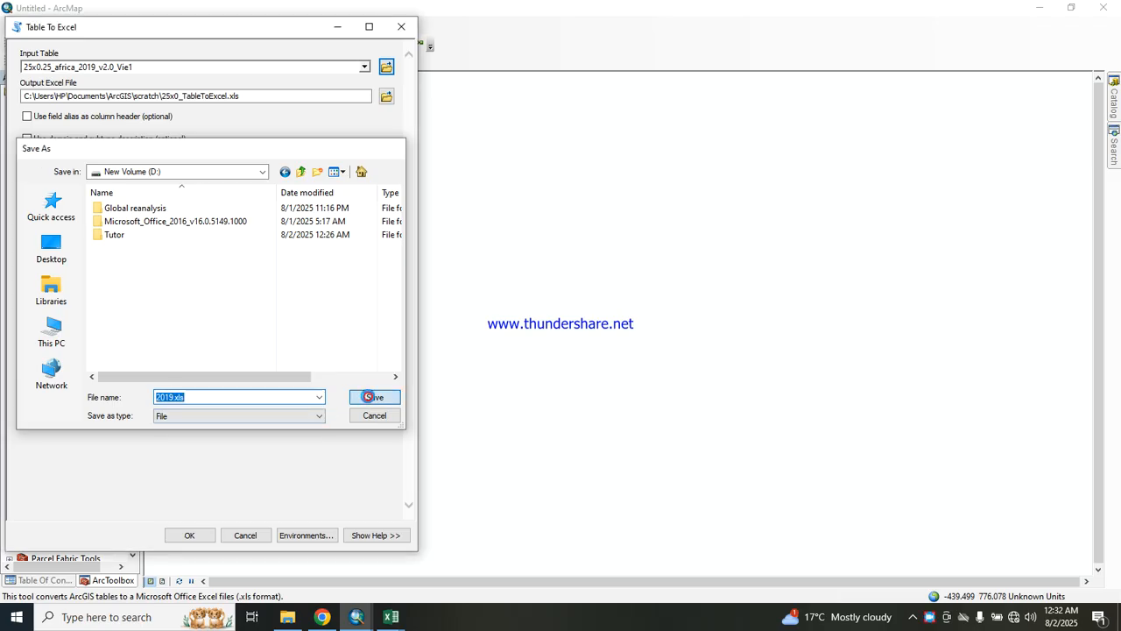
click(195, 536)
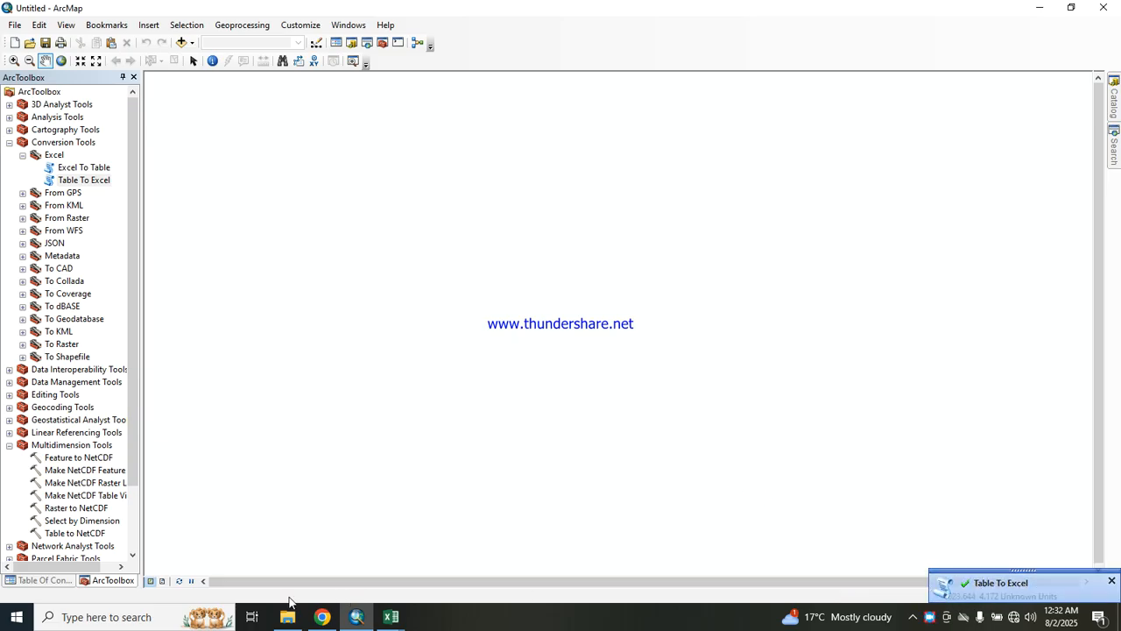
Switch to File Explorer and open the exported 2019 workbook from New Volume (D:), closing the already open workbook of the same name
click(290, 624)
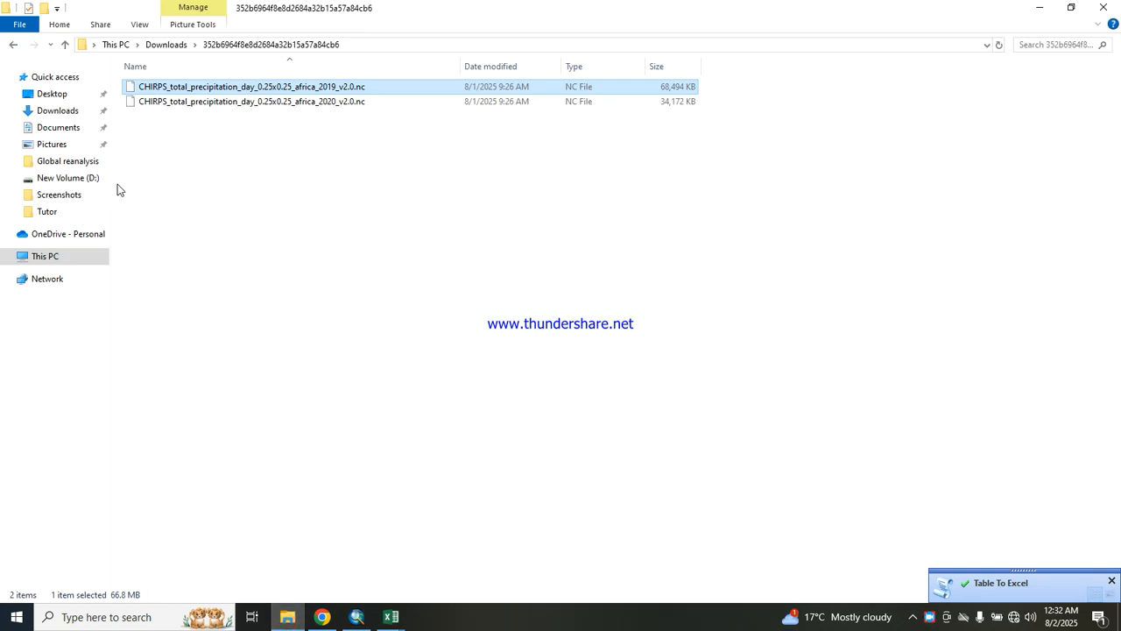
click(79, 182)
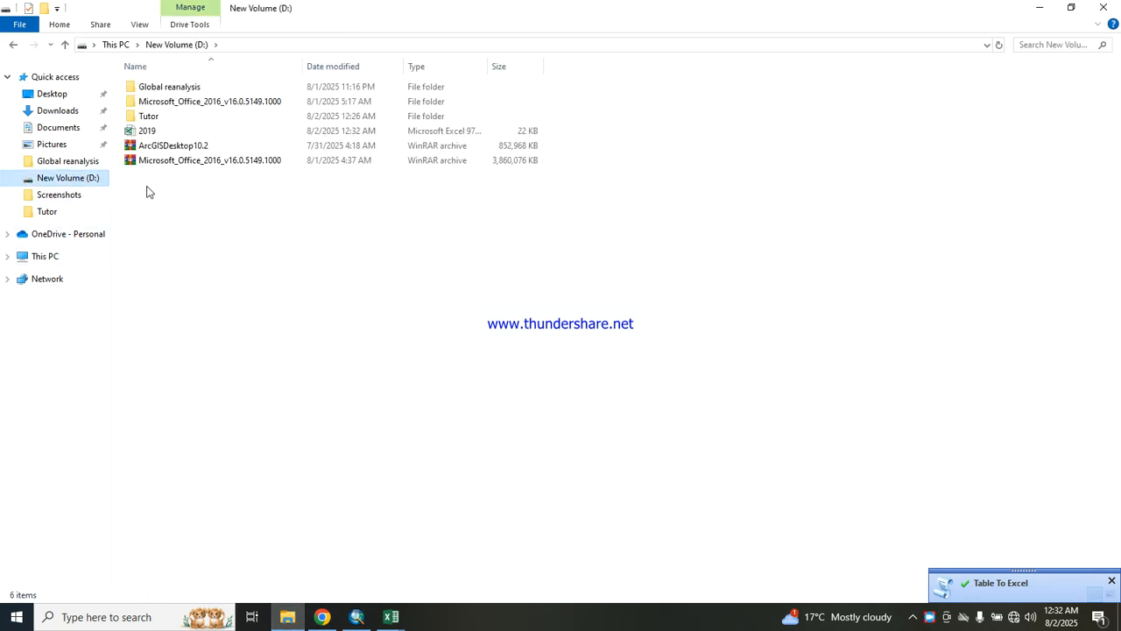
click(181, 133)
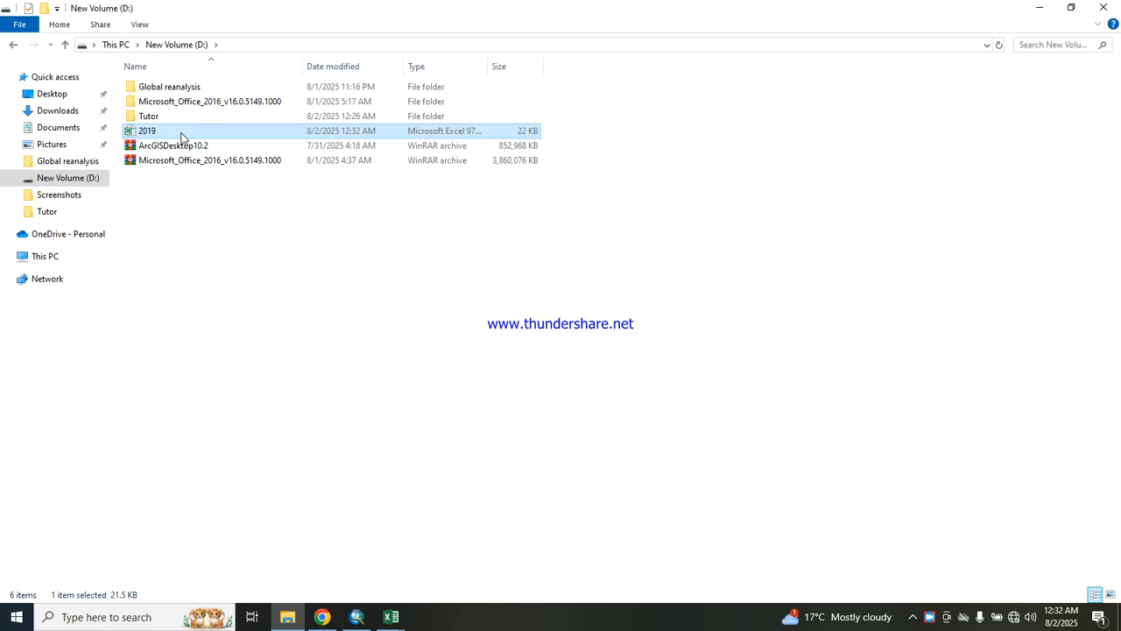
double_click(181, 133)
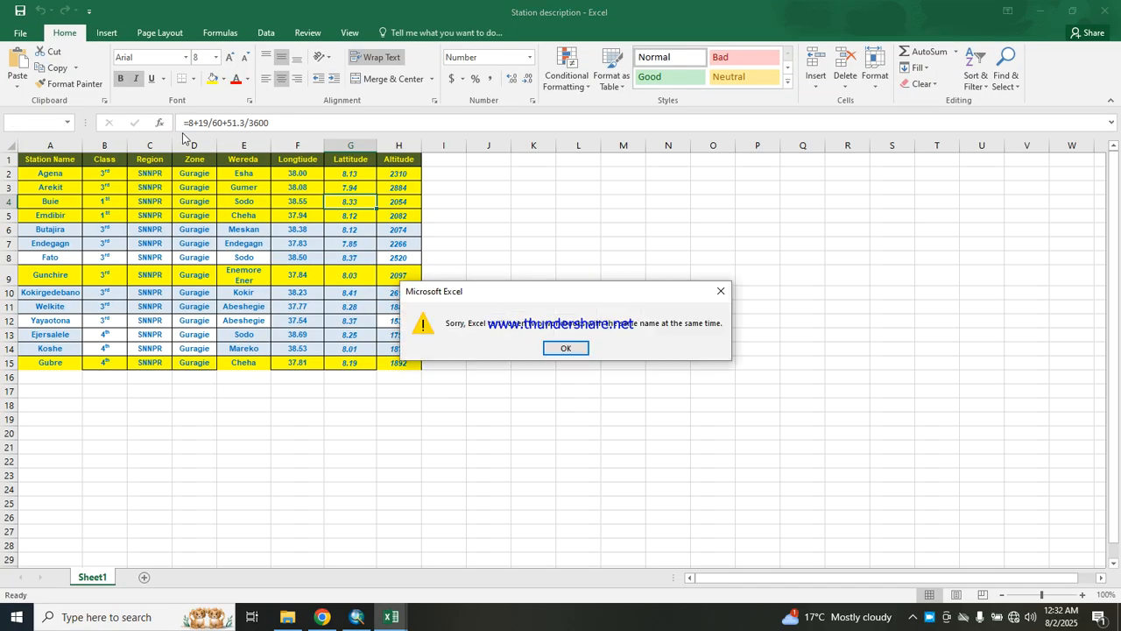
click(580, 343)
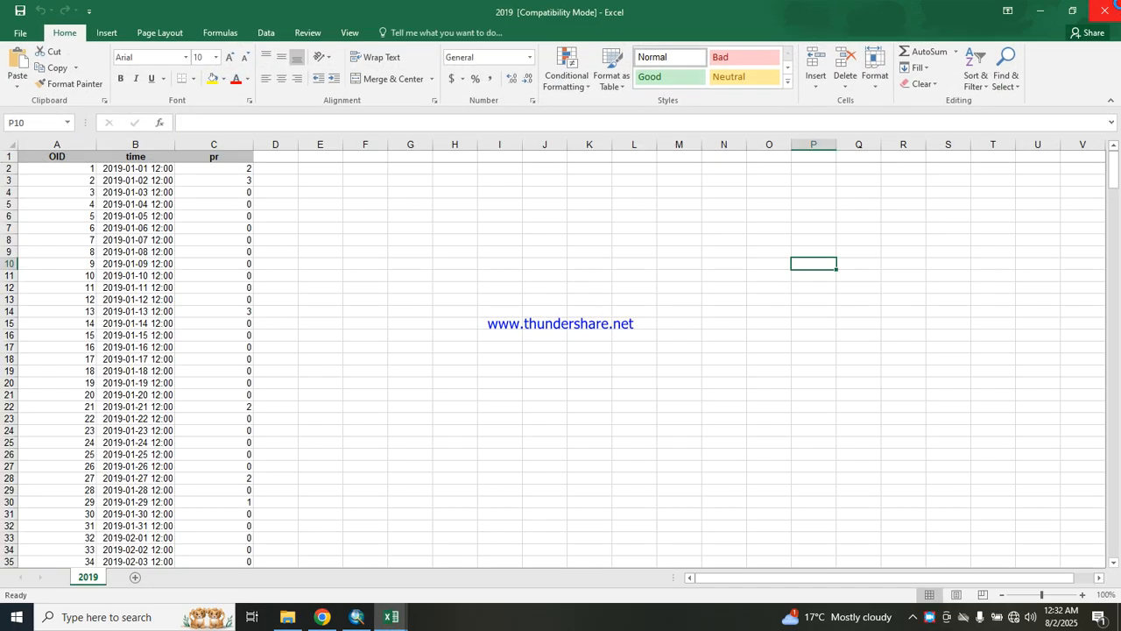
click(1104, 10)
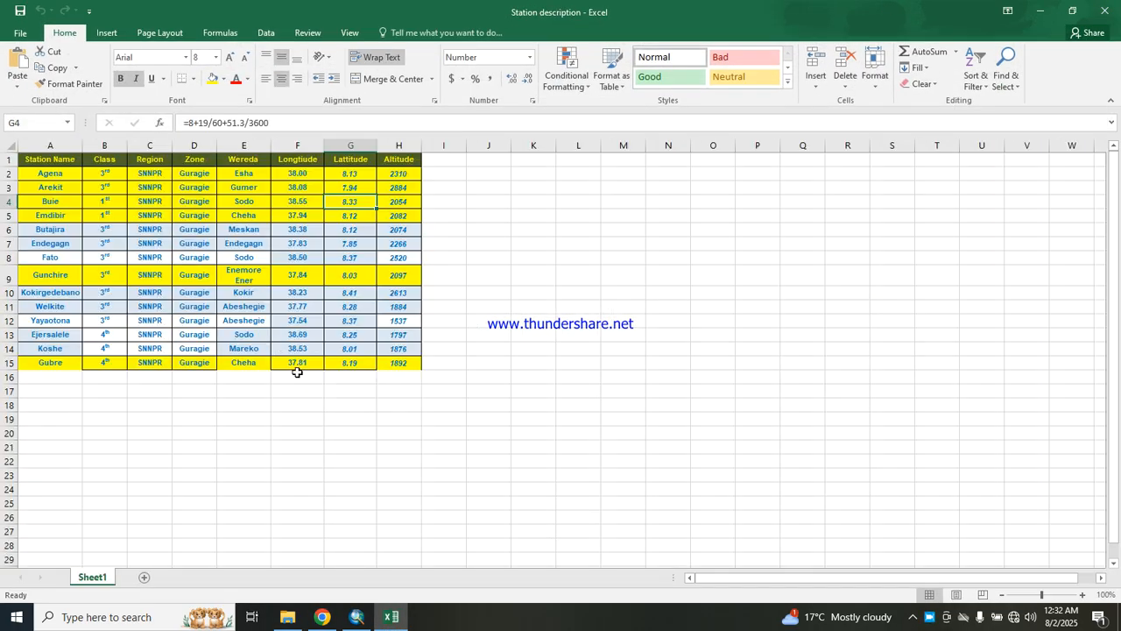
click(287, 617)
double_click(213, 134)
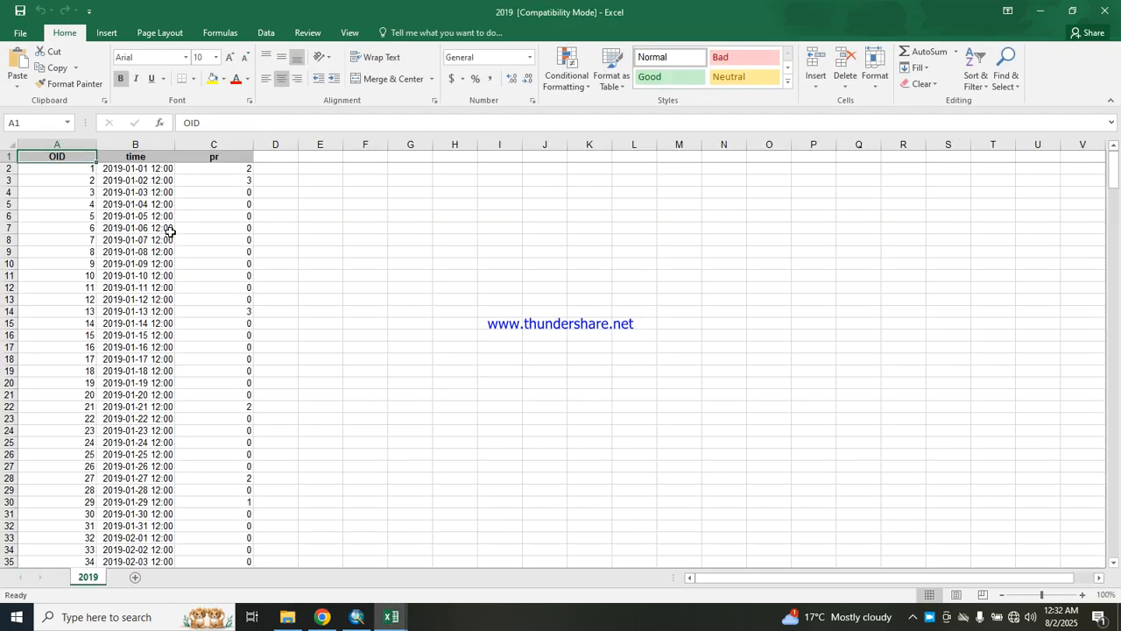
Examine the OID, time and pr columns of the exported 2019 sheet
click(129, 173)
drag(61, 156, 220, 573)
click(205, 334)
scroll(280, 333, up, 5)
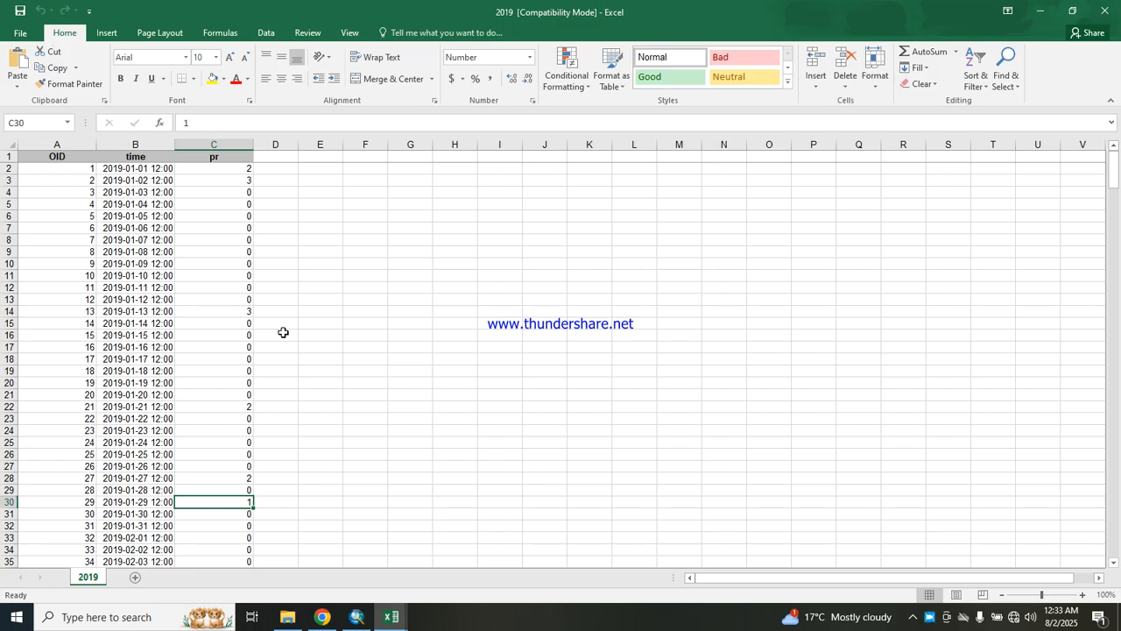
click(280, 335)
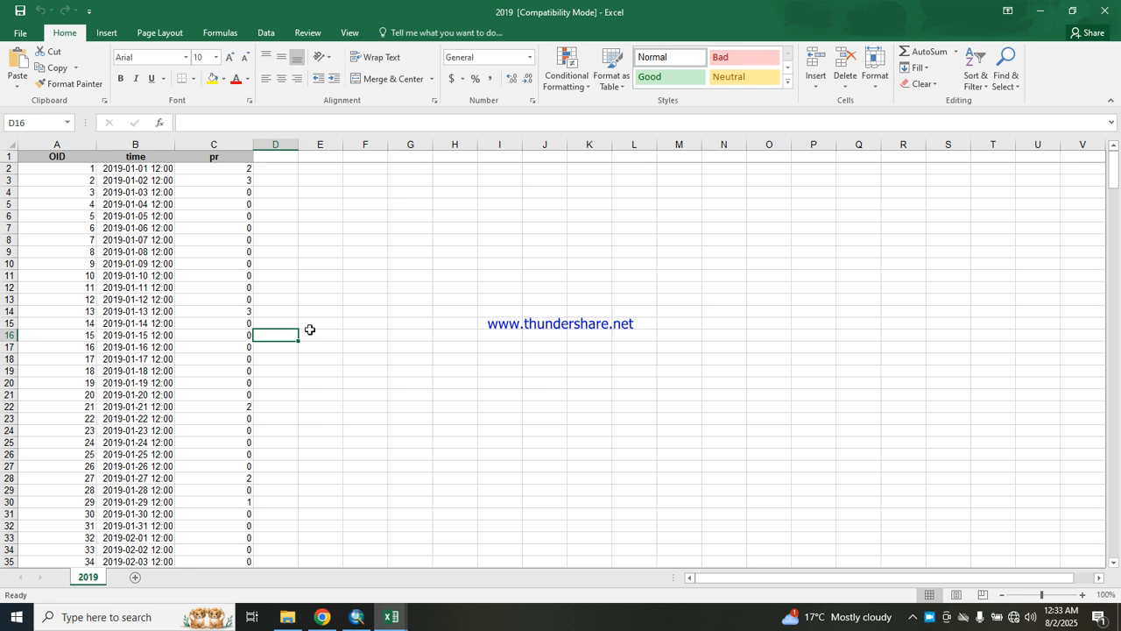
click(931, 617)
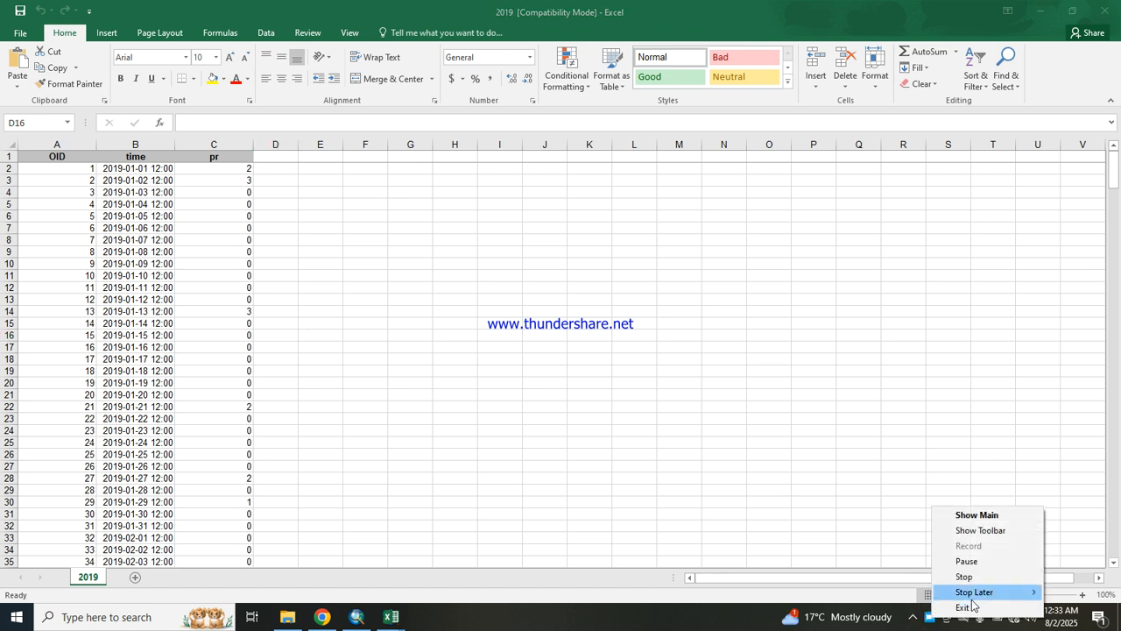